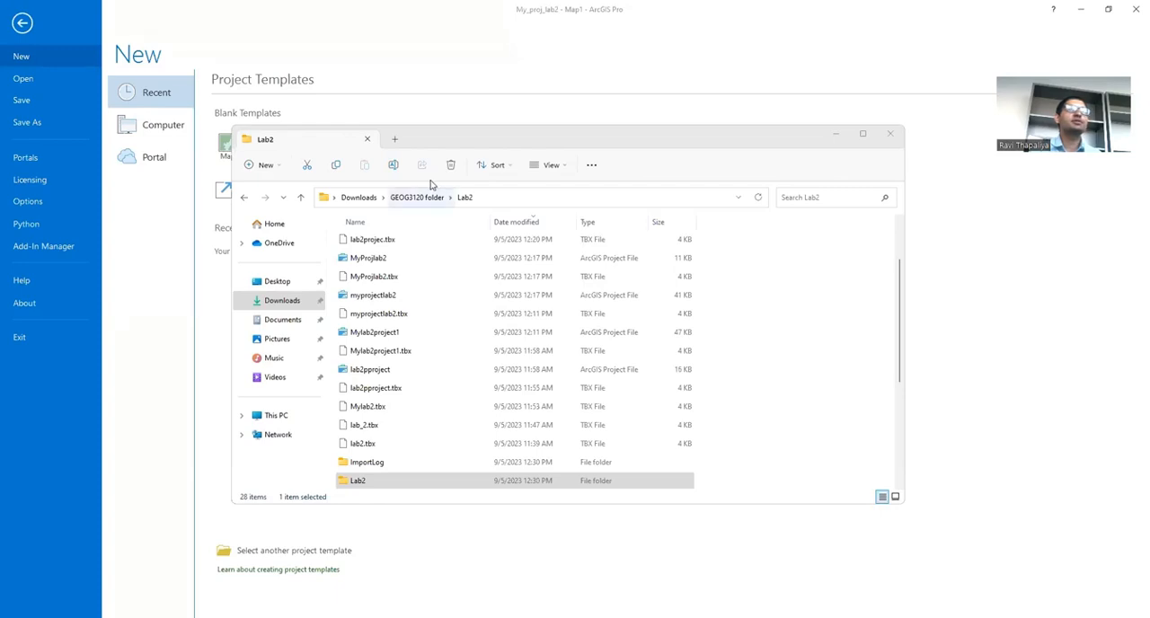
# Step: View the files in the Lab2 data subfolder, and switch back to ArcGIS Pro
pyautogui.click(428, 481)
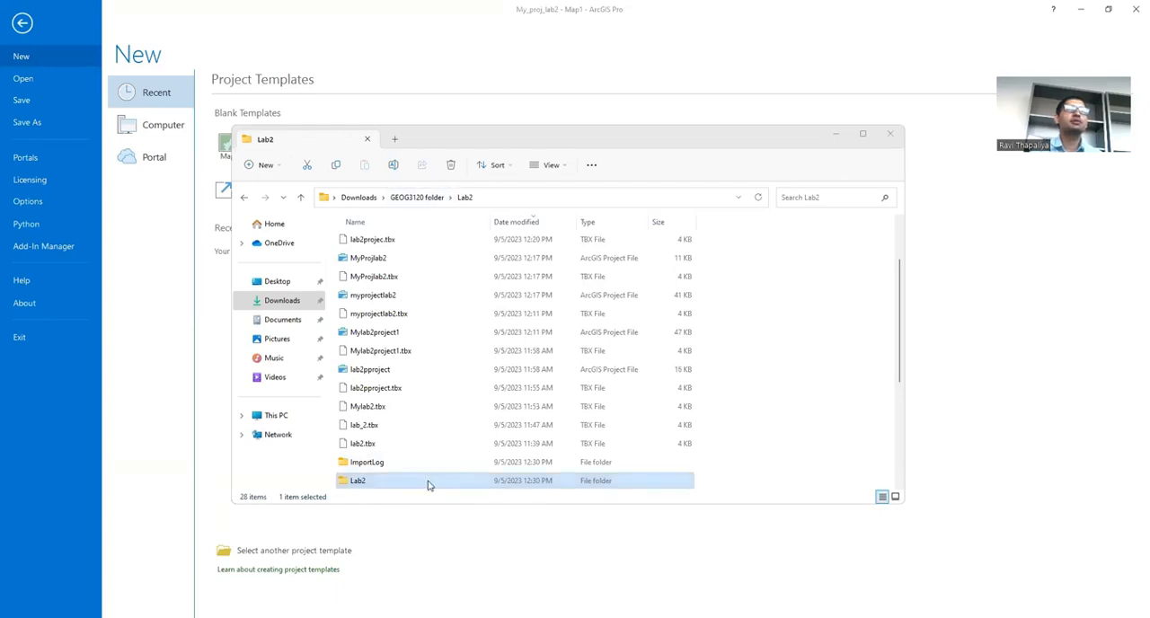
pyautogui.doubleClick(429, 486)
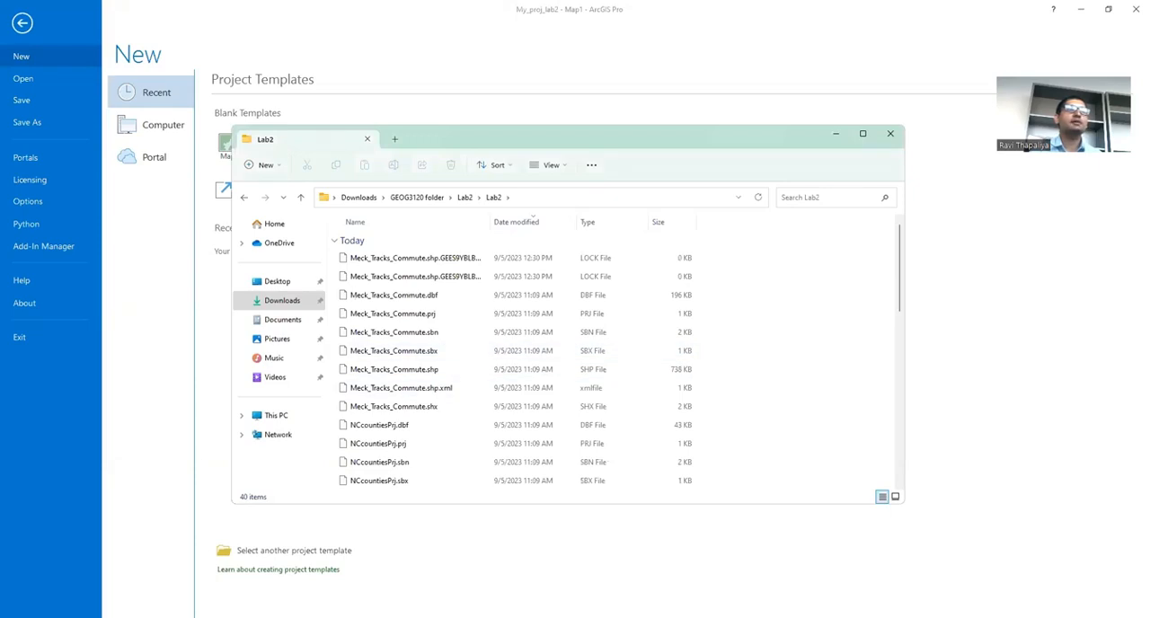
pyautogui.hotkey('alt', 'Tab')
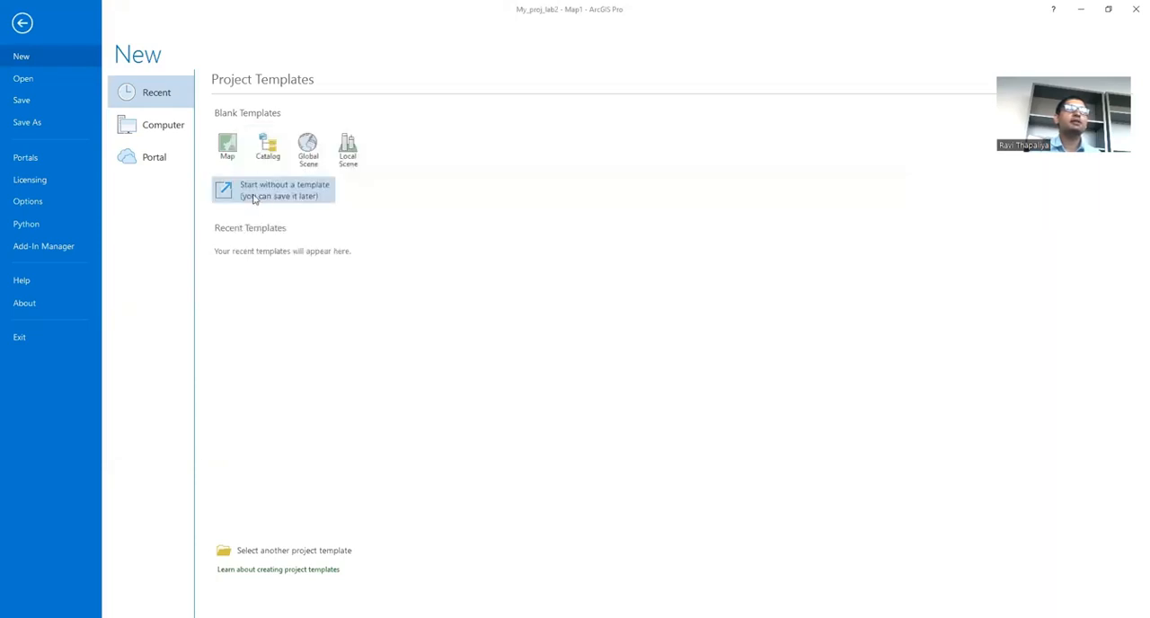
# Step: Start a new project from the blank Map template and name it project_Lab2
pyautogui.click(227, 151)
pyautogui.doubleClick(500, 287)
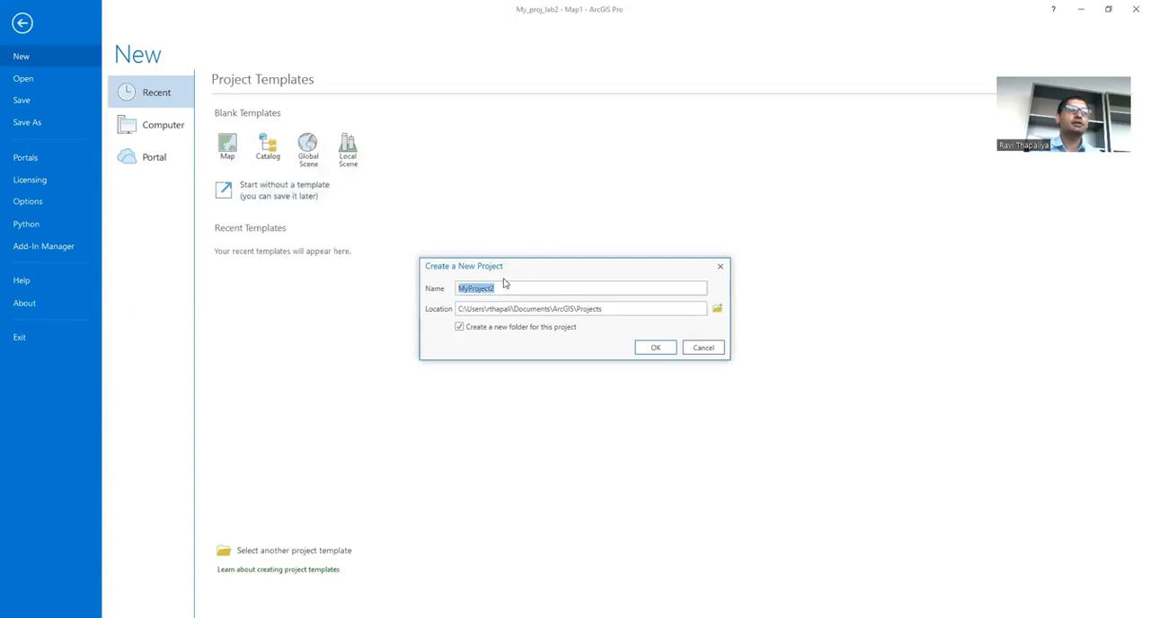
pyautogui.write('proj')
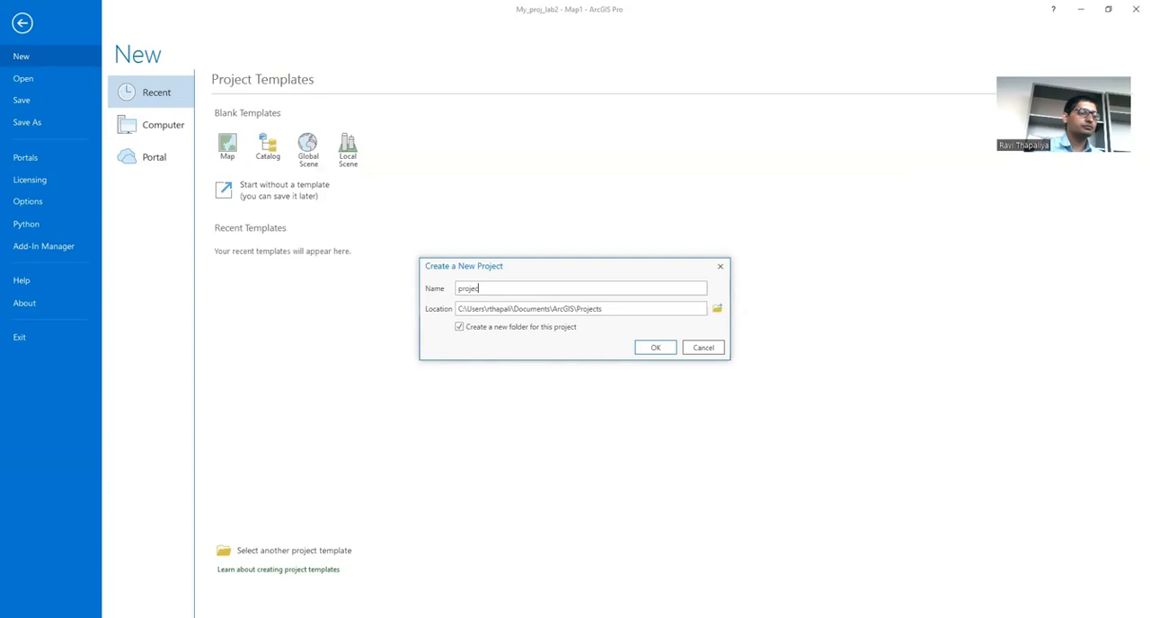
pyautogui.write('ect_lab2')
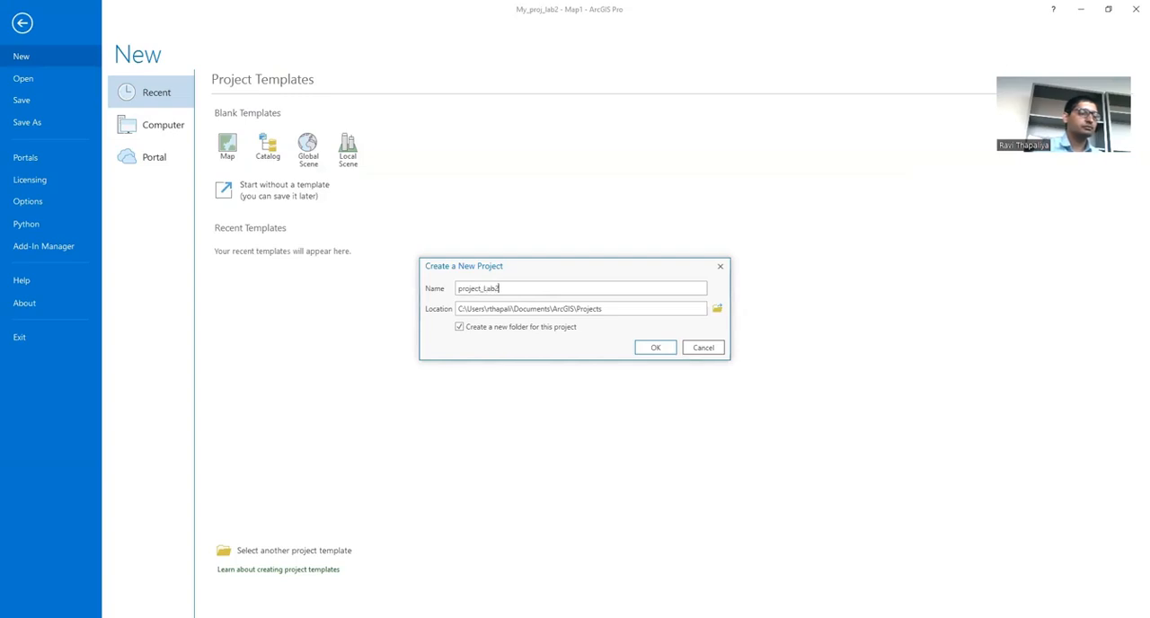
# Step: Set the new project's location to the Lab2 folder inside Downloads\GEOG3120 folder
pyautogui.click(718, 309)
pyautogui.click(459, 312)
pyautogui.doubleClick(568, 267)
pyautogui.doubleClick(563, 256)
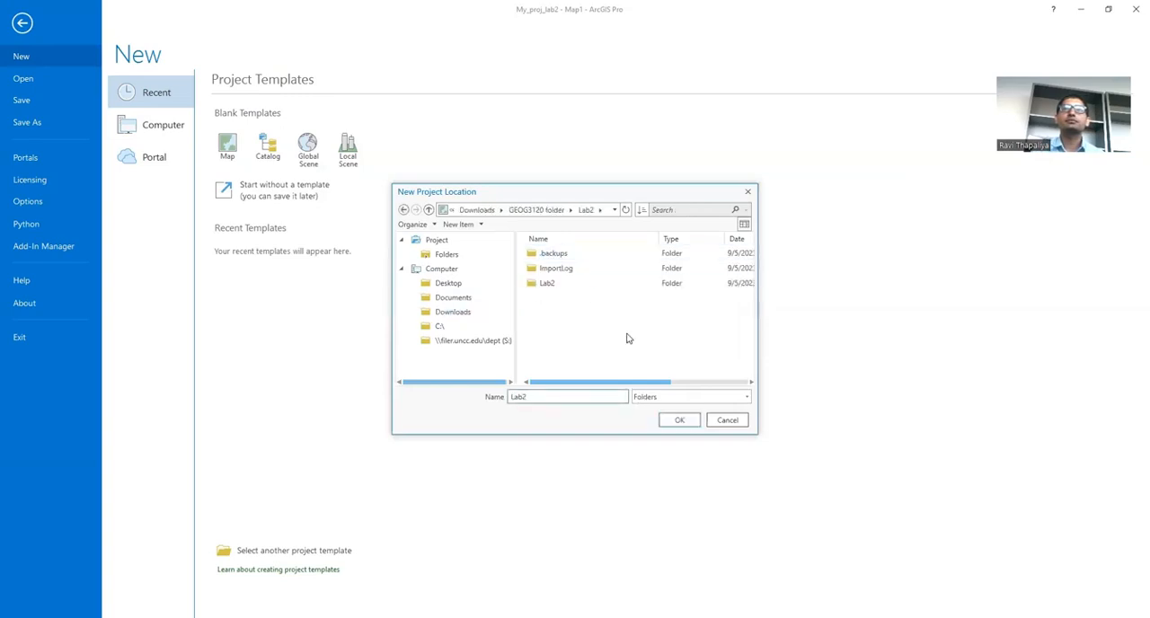
pyautogui.click(403, 209)
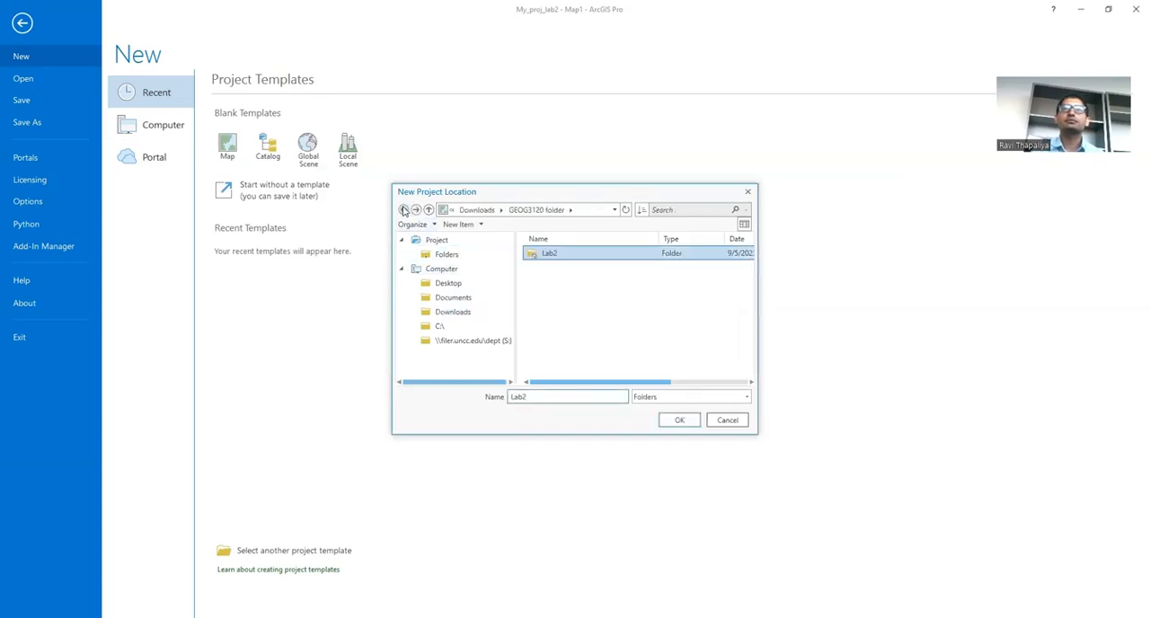
pyautogui.click(681, 422)
# Step: Create the project without a new folder of its own, saving the changes to My_proj_lab2
pyautogui.click(460, 328)
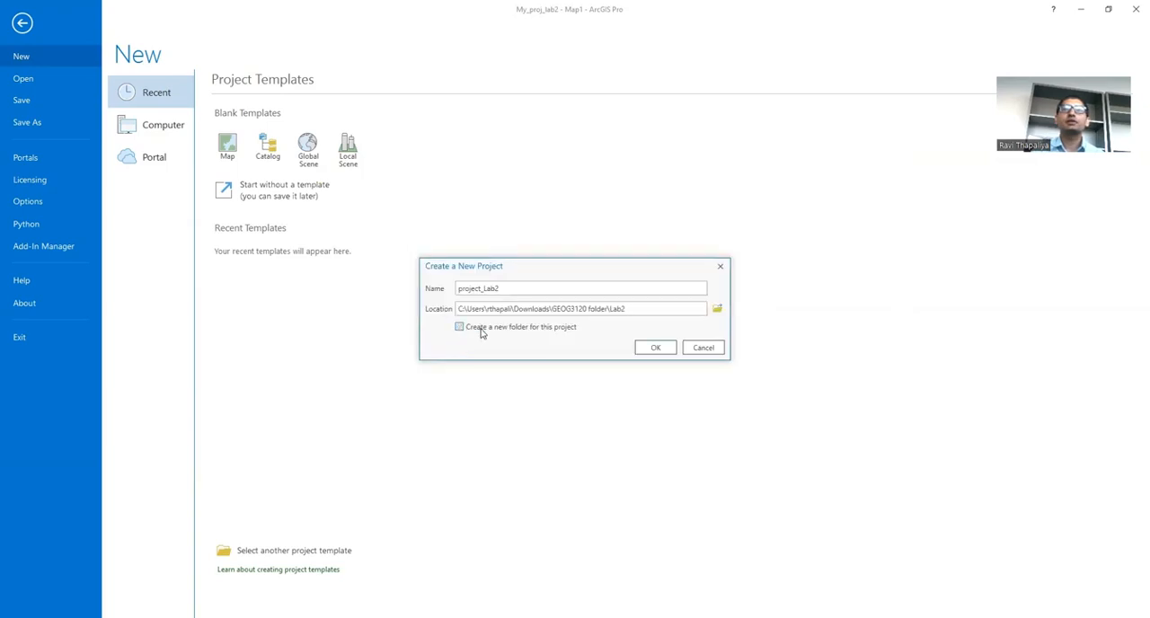
pyautogui.click(655, 349)
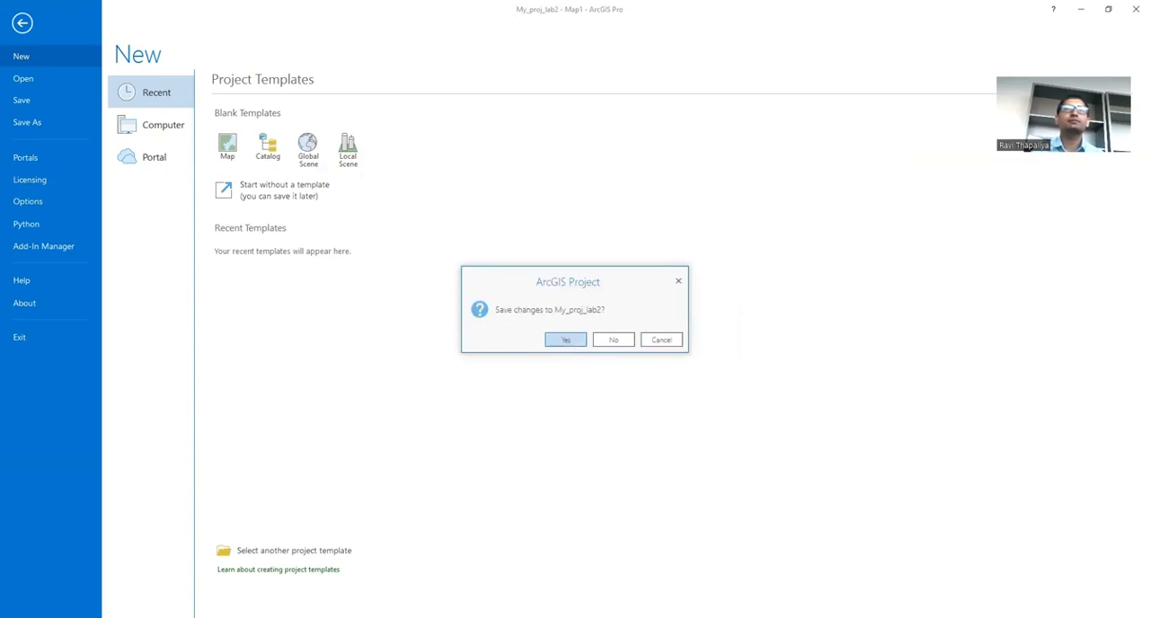
pyautogui.click(565, 340)
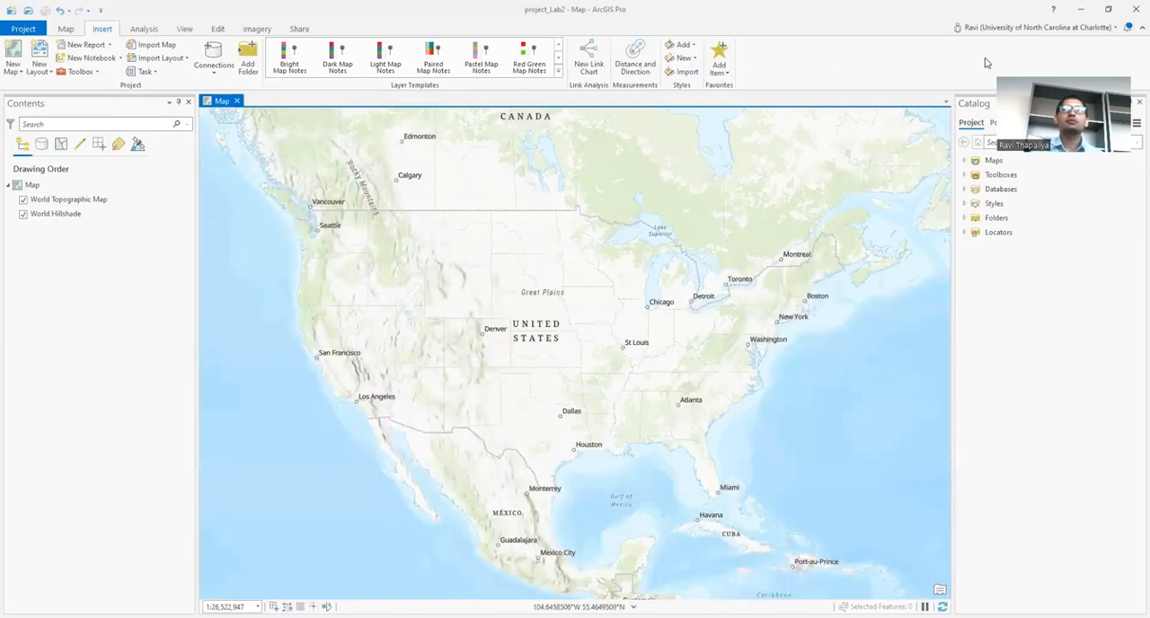
# Step: Expand the project's folder connection down to the shapefiles in the inner Lab2 folder
pyautogui.click(966, 220)
pyautogui.click(975, 233)
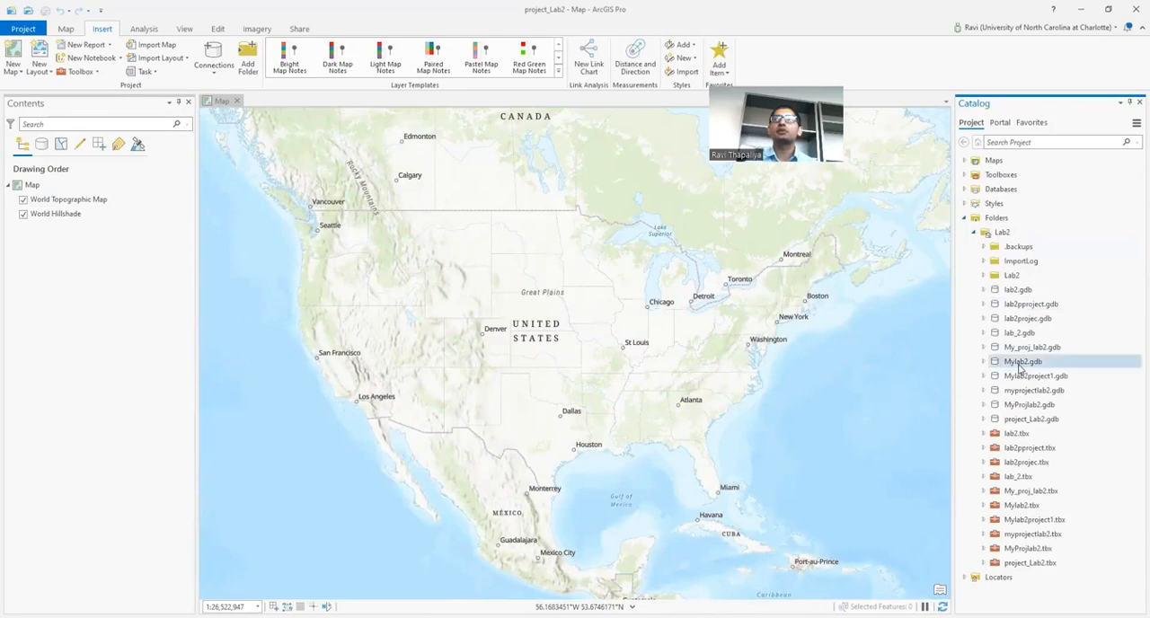
pyautogui.click(983, 275)
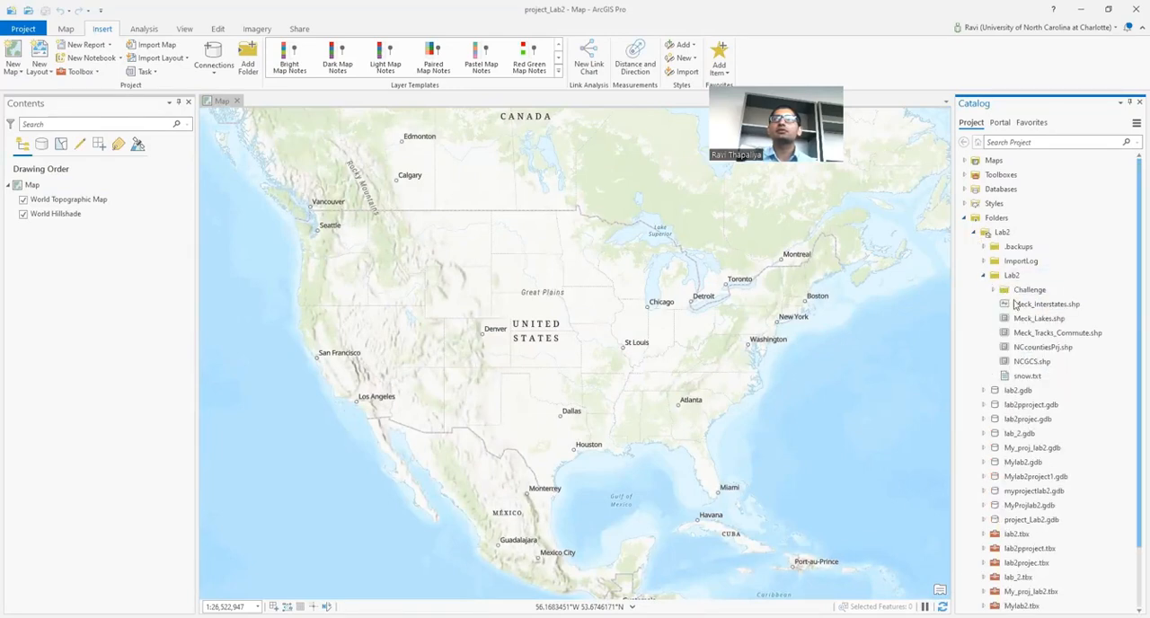
# Step: Check the spatial reference of Meck_Interstates.shp in its shapefile properties
pyautogui.click(1080, 306)
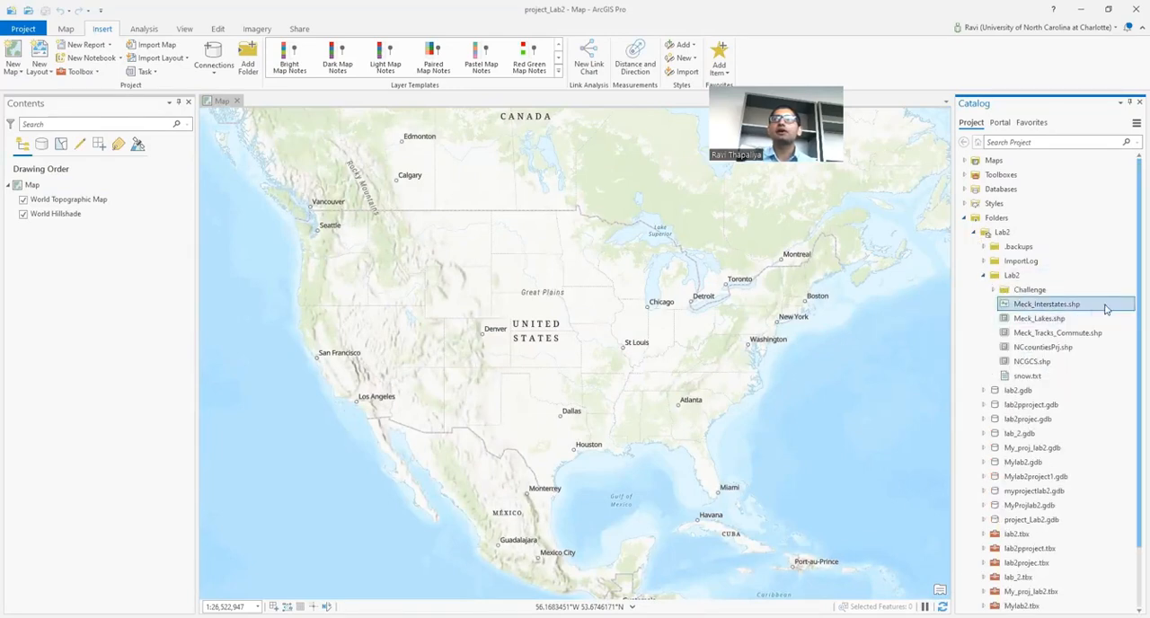
pyautogui.rightClick(1107, 309)
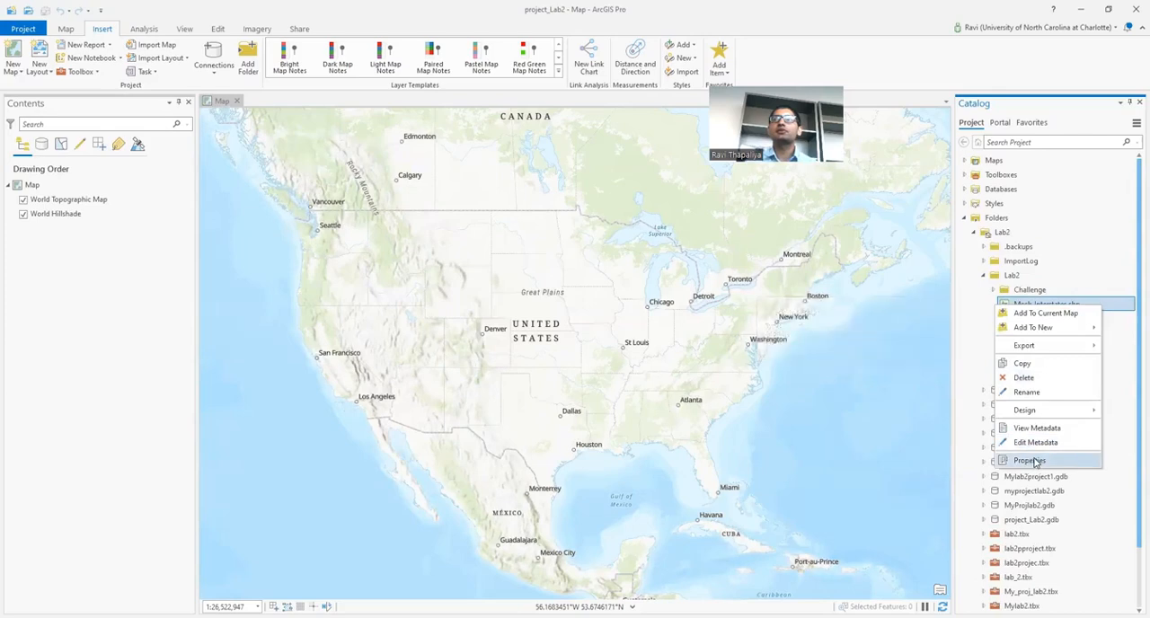
pyautogui.click(1030, 460)
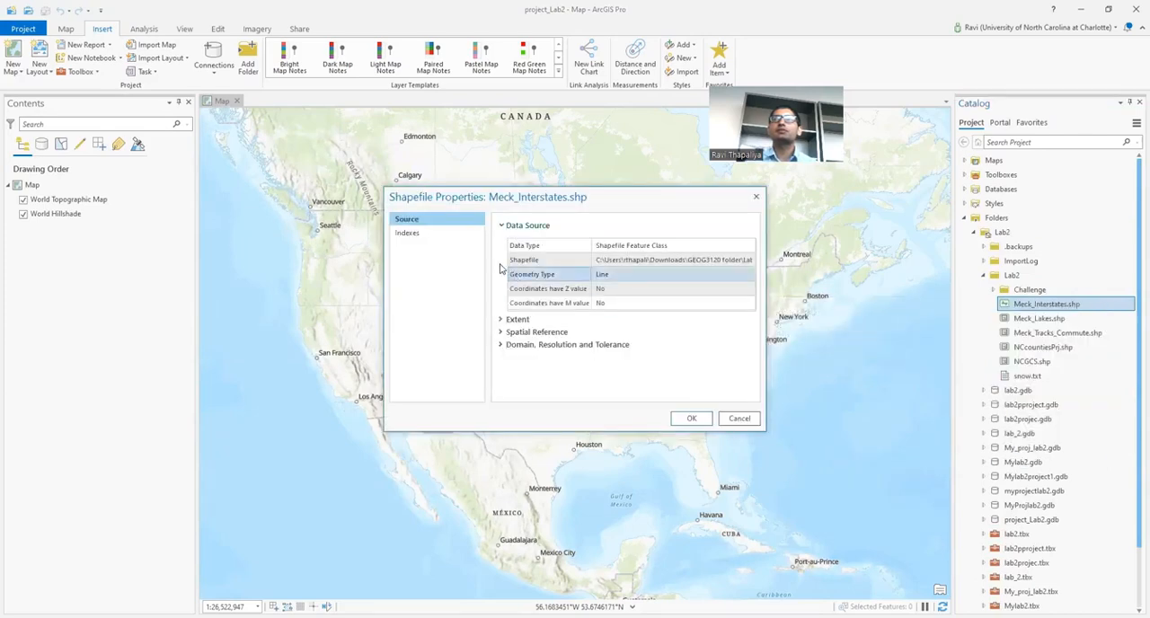
pyautogui.click(503, 333)
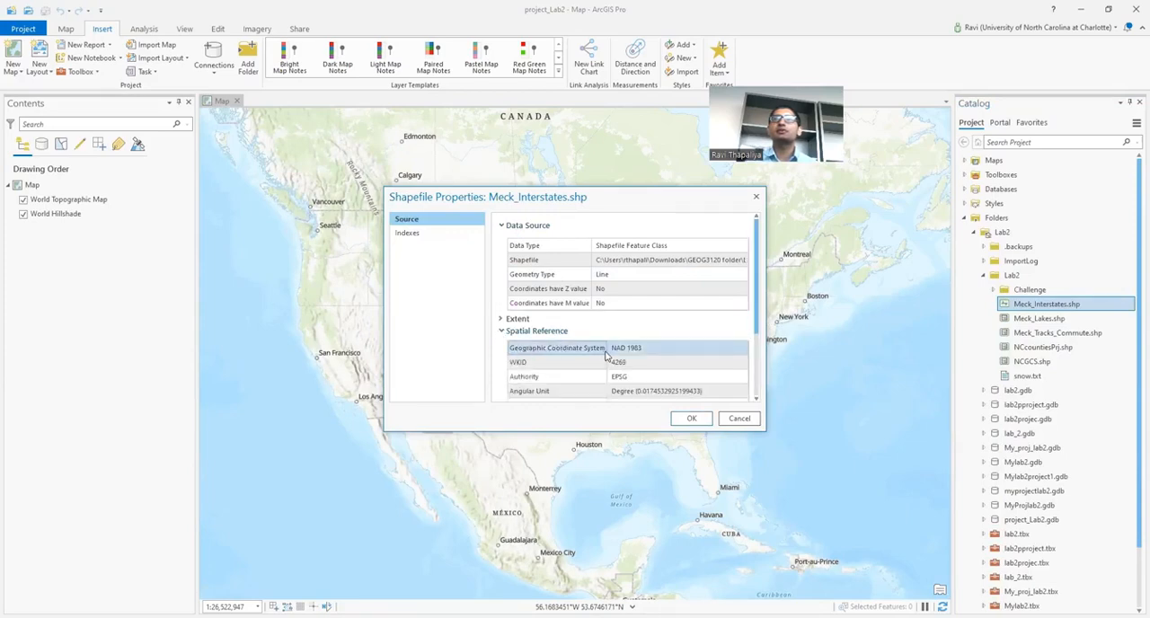
pyautogui.click(691, 420)
# Step: Check the spatial reference of Meck_Lakes.shp in its shapefile properties
pyautogui.click(1043, 319)
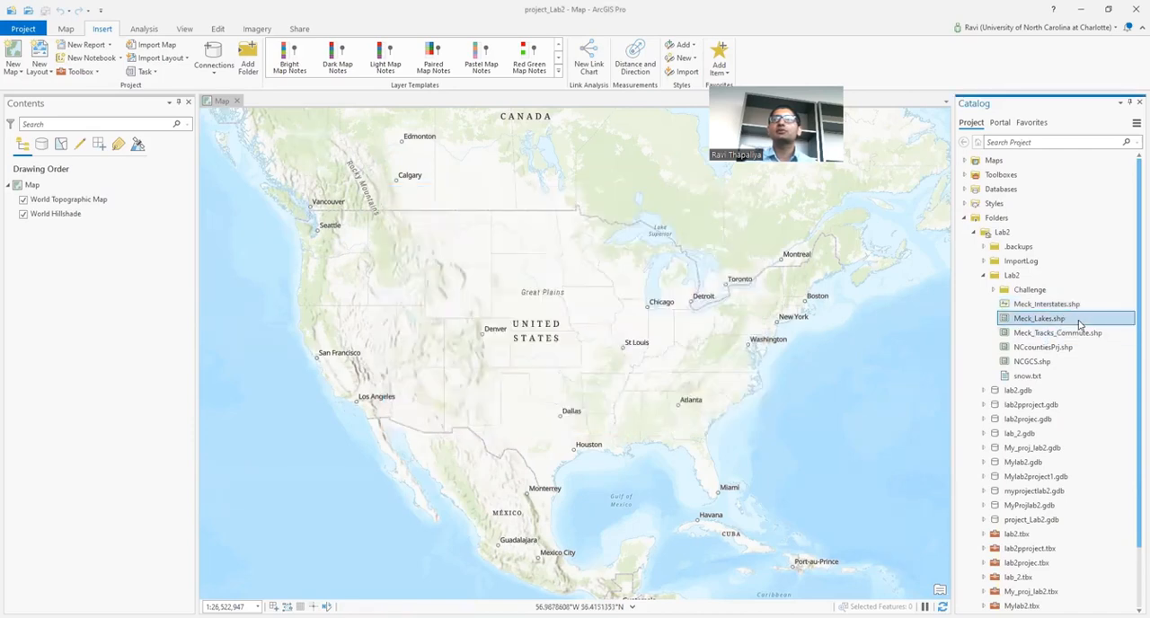
pyautogui.rightClick(1077, 323)
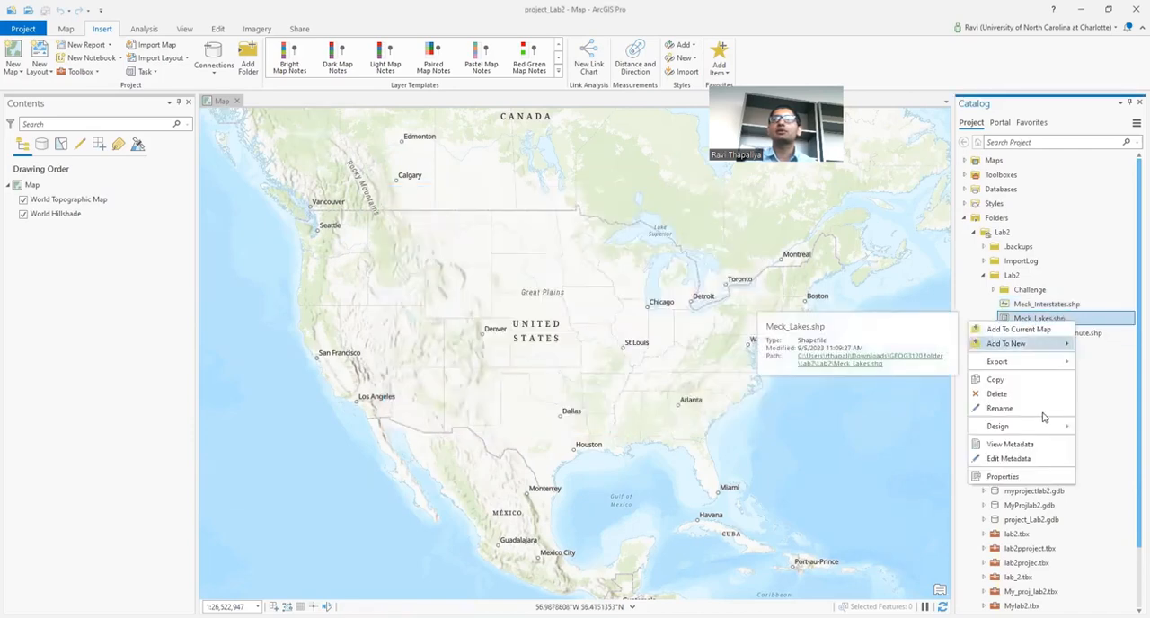
pyautogui.click(1025, 477)
pyautogui.click(501, 332)
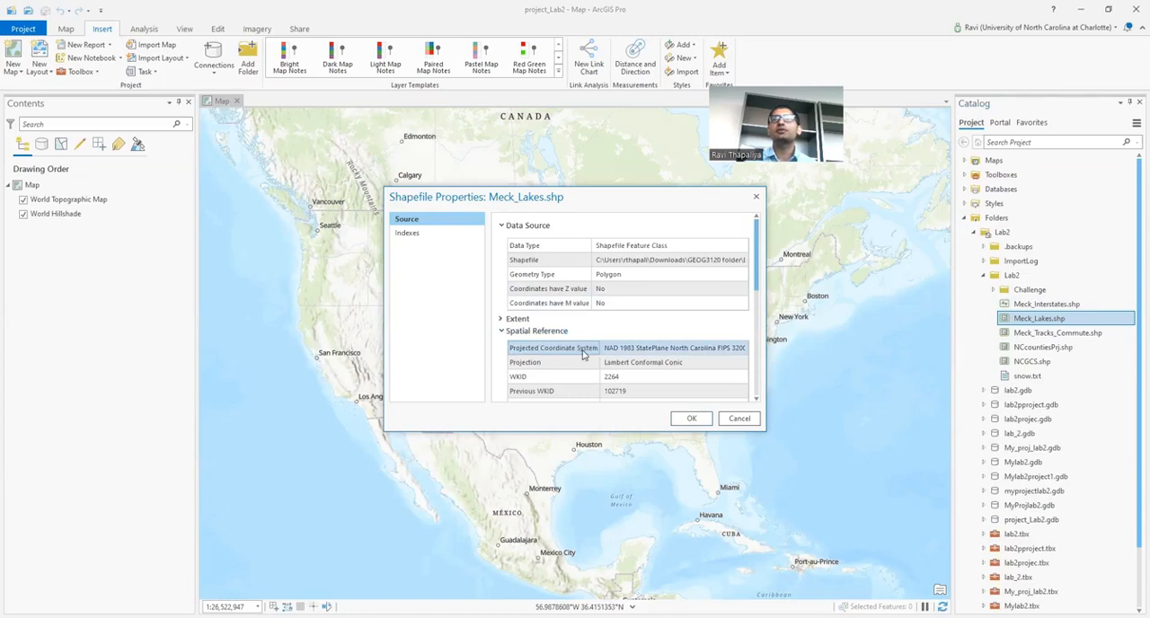
pyautogui.click(695, 420)
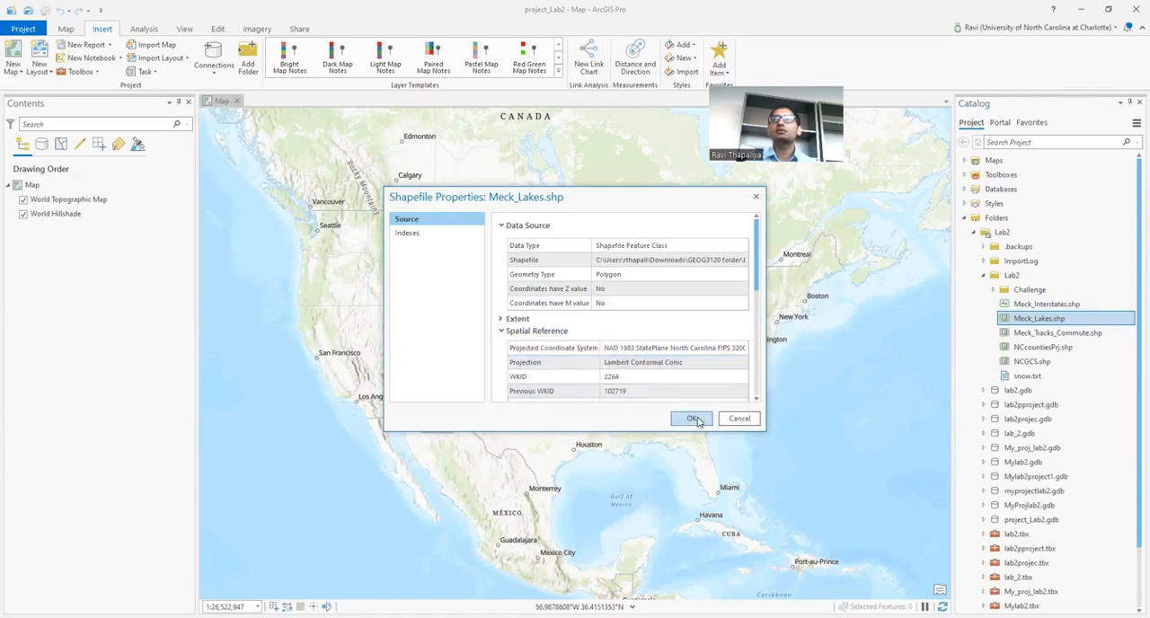
# Step: Check the spatial reference of Meck_Tracks_Commute.shp in its shapefile properties
pyautogui.rightClick(1117, 338)
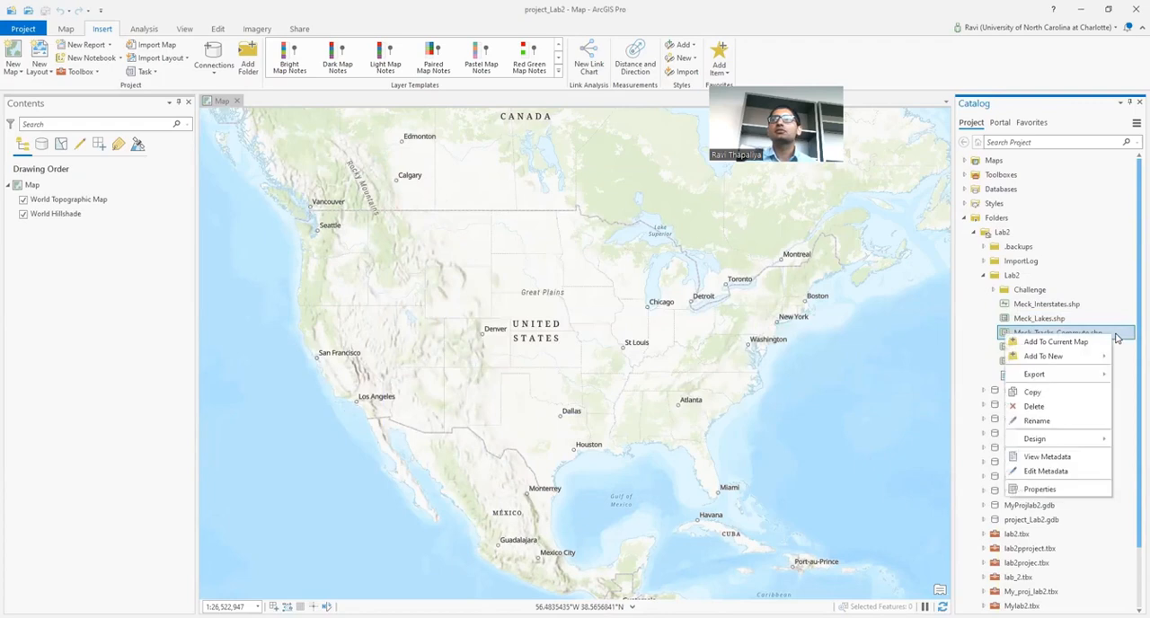
pyautogui.click(1064, 490)
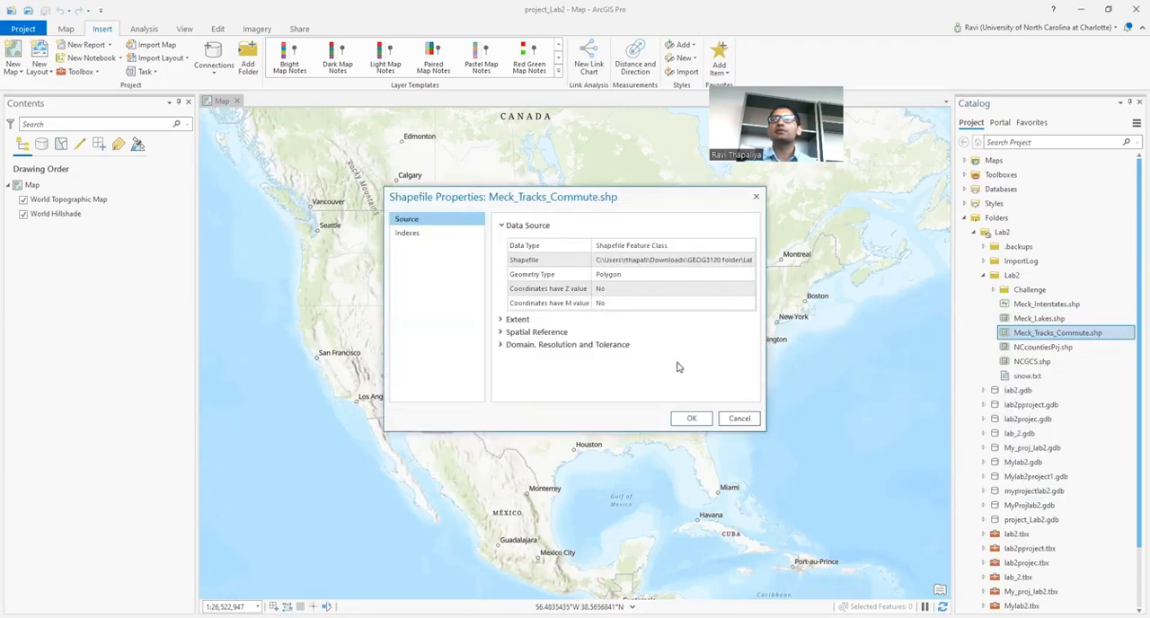
pyautogui.click(502, 333)
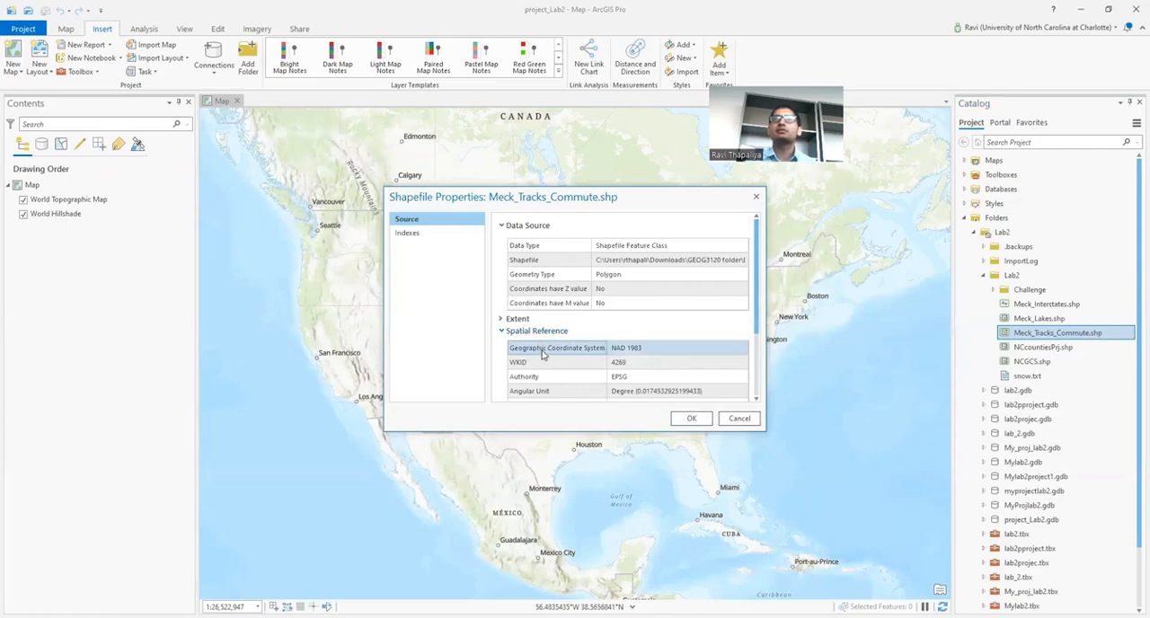
pyautogui.click(641, 357)
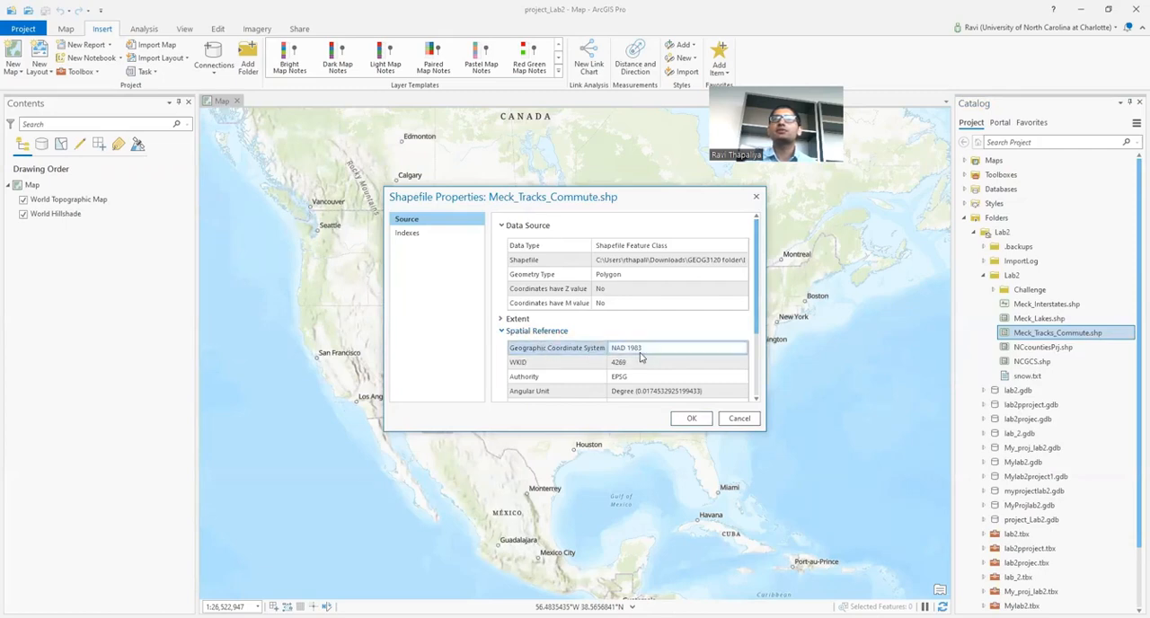
pyautogui.click(688, 419)
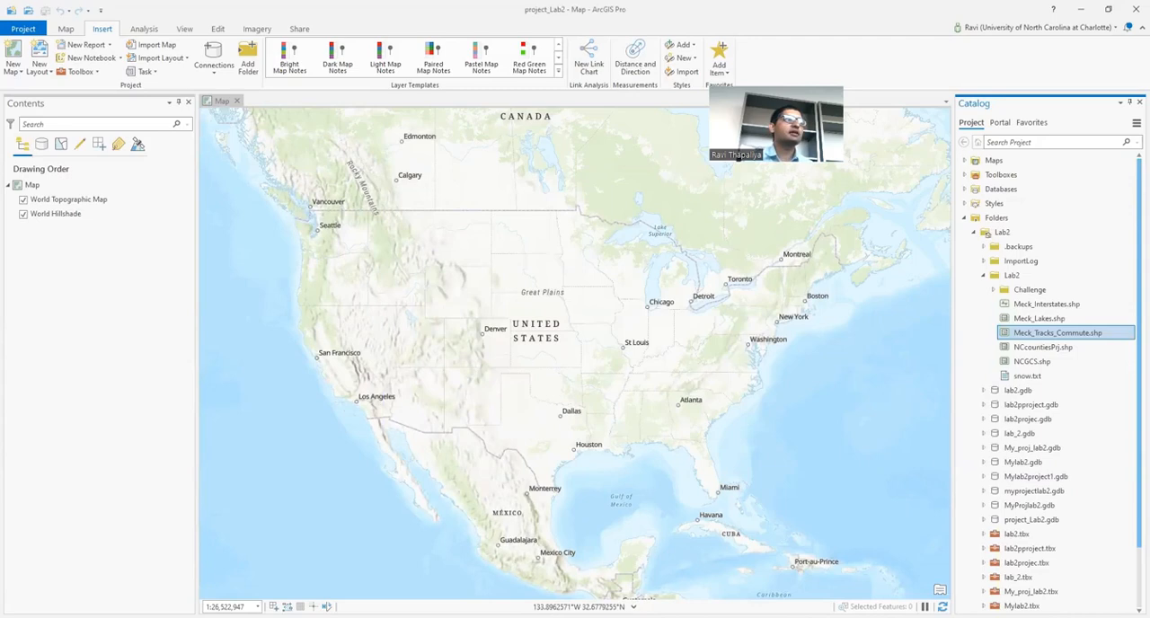
# Step: Check the current coordinate system of the map in its properties, before any shapefile is added
pyautogui.click(39, 186)
pyautogui.click(38, 186)
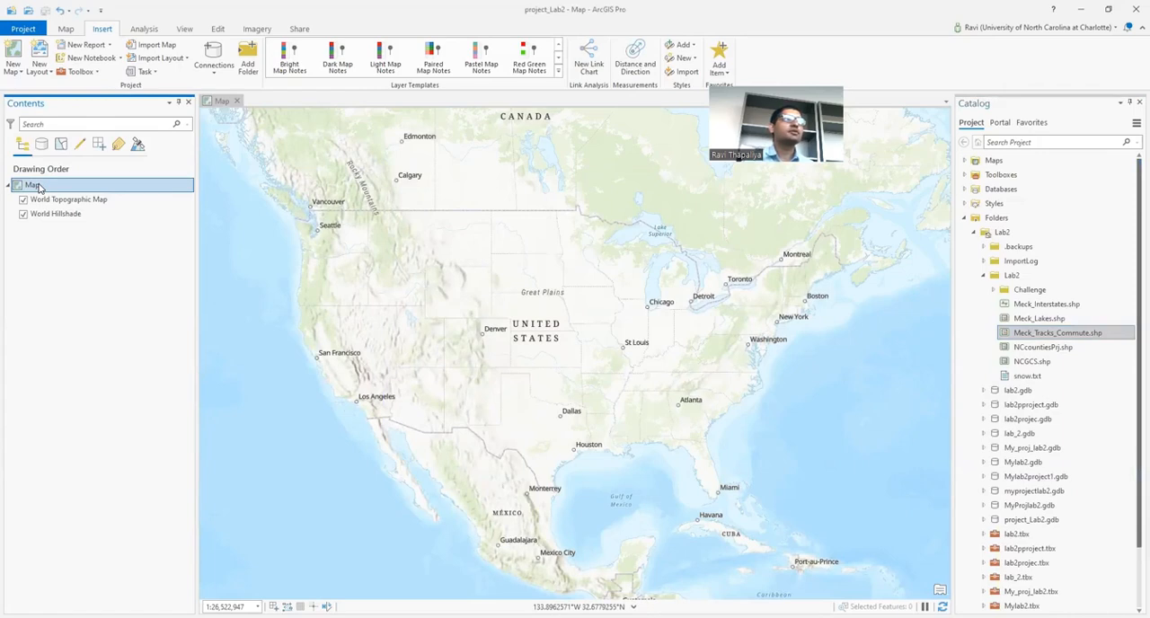
pyautogui.rightClick(38, 186)
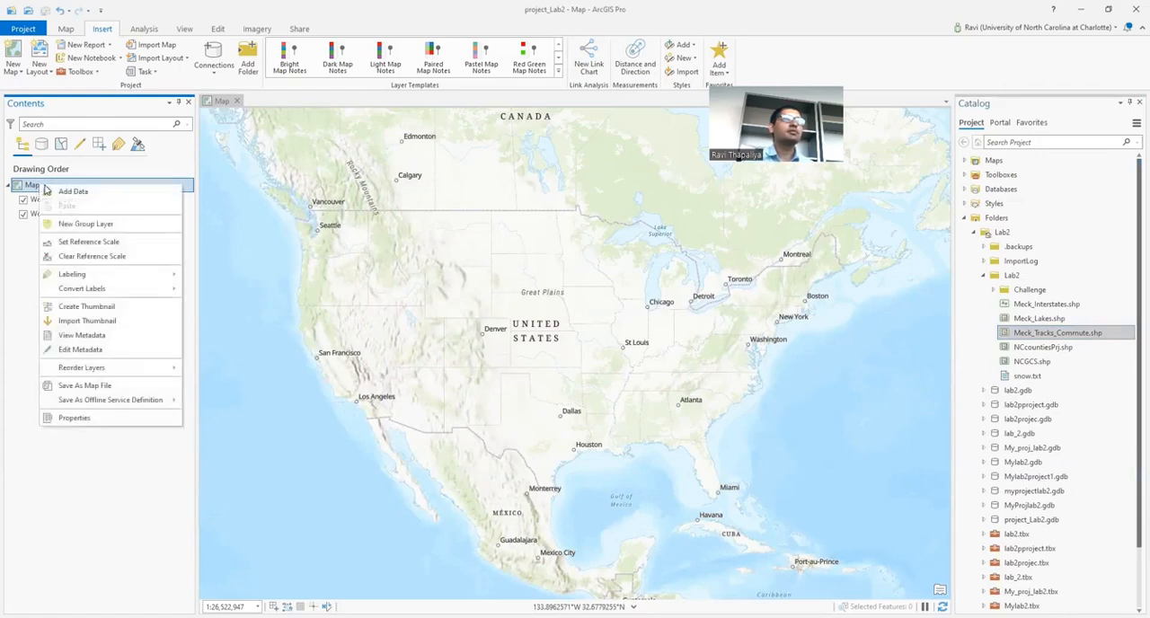
pyautogui.click(75, 418)
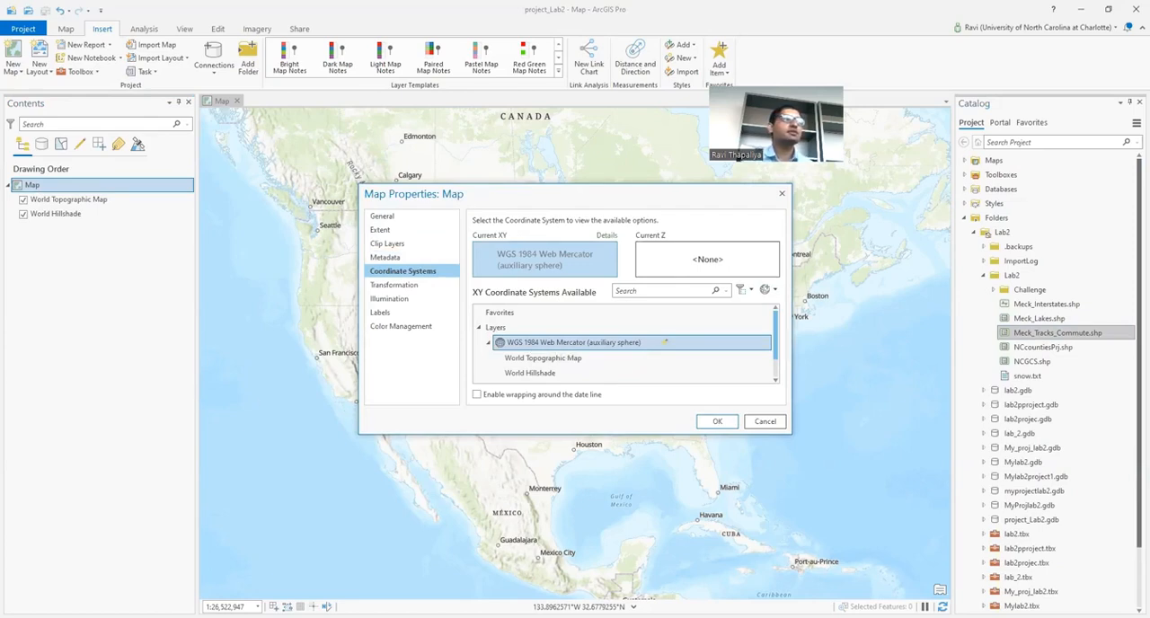
pyautogui.click(783, 197)
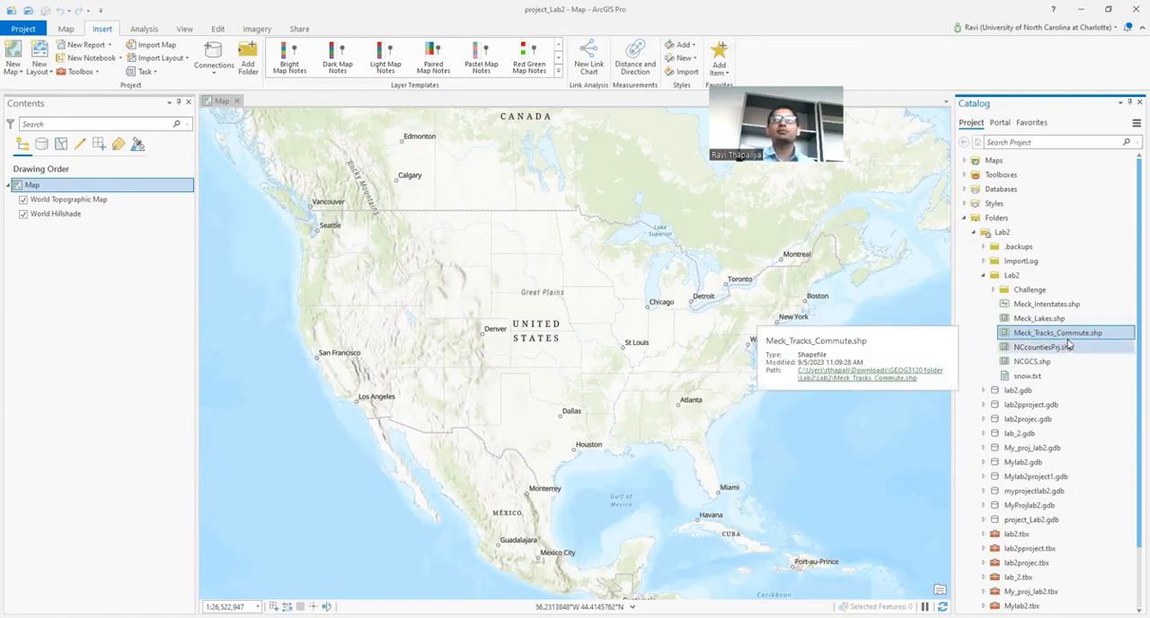
# Step: Add Meck_Tracks_Commute.shp to the map and review the map's coordinate system in its properties
pyautogui.moveTo(679, 306); pyautogui.dragTo(105, 191)
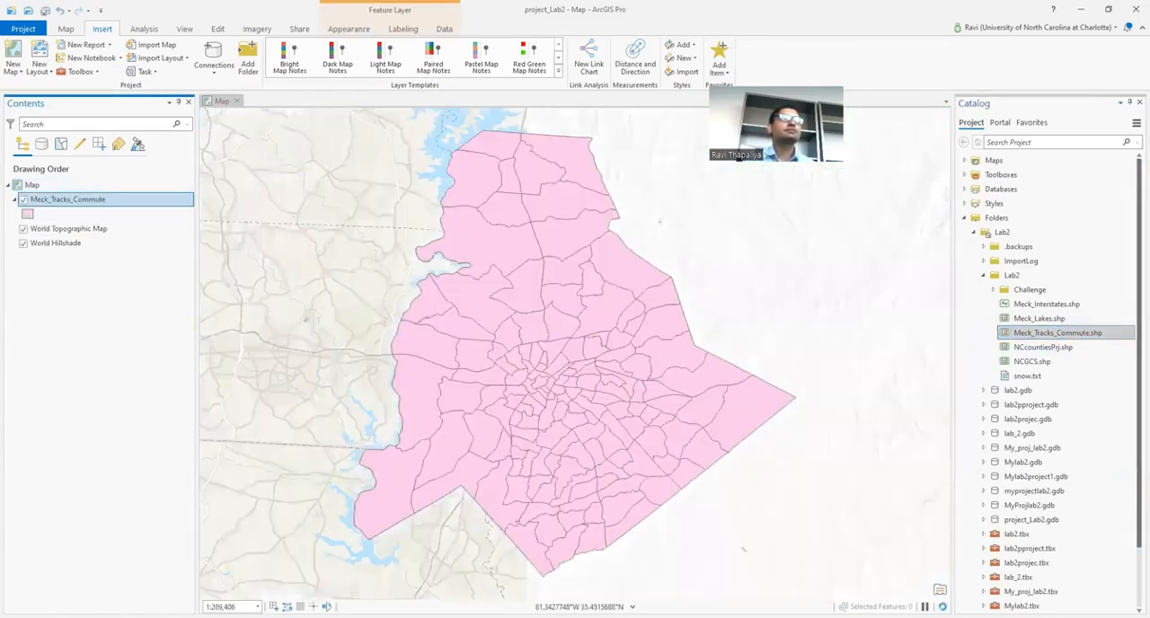
pyautogui.rightClick(63, 185)
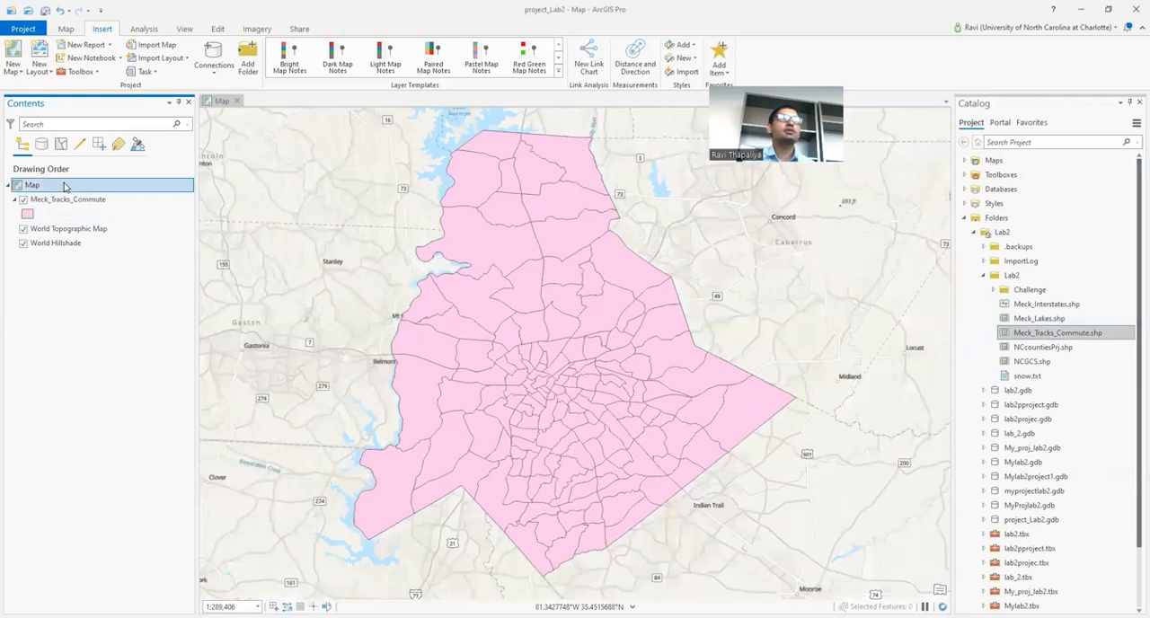
pyautogui.click(125, 418)
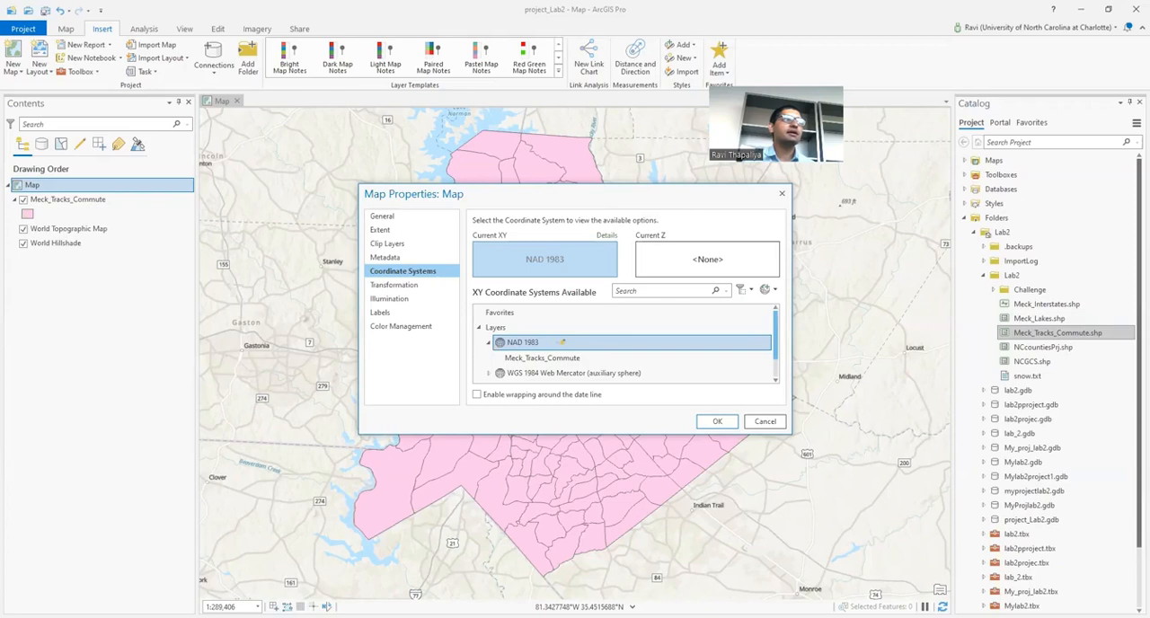
pyautogui.click(719, 422)
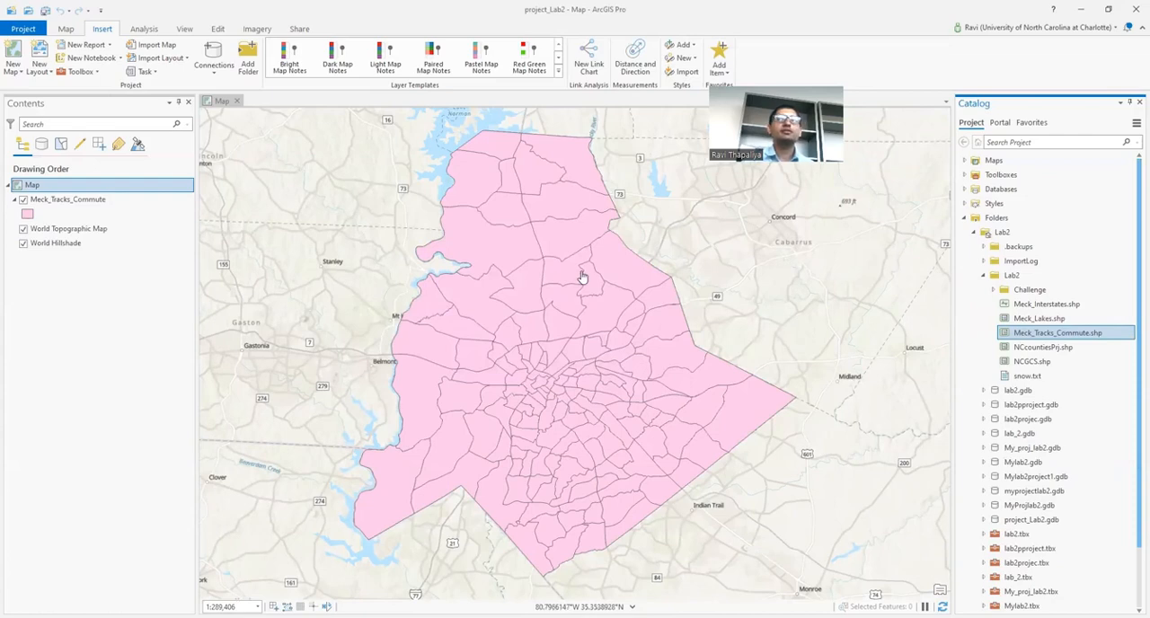
# Step: Add Meck_Lakes.shp to the map above the Meck_Tracks_Commute layer
pyautogui.click(1061, 319)
pyautogui.moveTo(1085, 325)
pyautogui.mouseDown()
pyautogui.moveTo(154, 191)
pyautogui.moveTo(86, 199)
pyautogui.mouseUp()
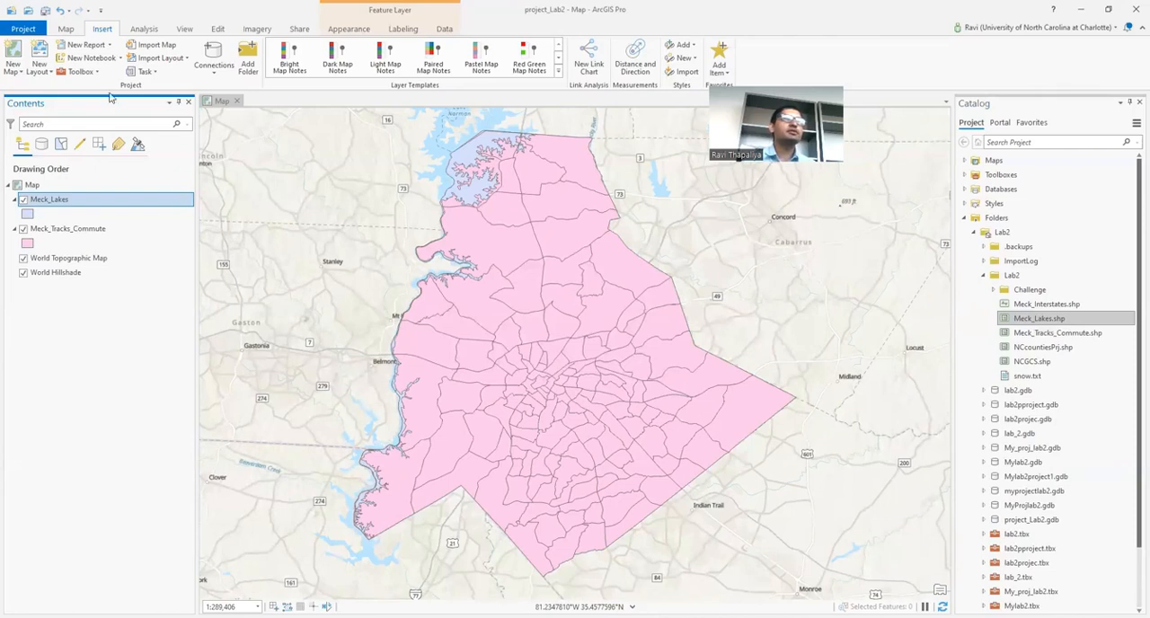
# Step: Create a second map and add Meck_Tracks_Commute.shp to it, with Meck_Lakes.shp above that layer
pyautogui.click(24, 75)
pyautogui.press('Escape')
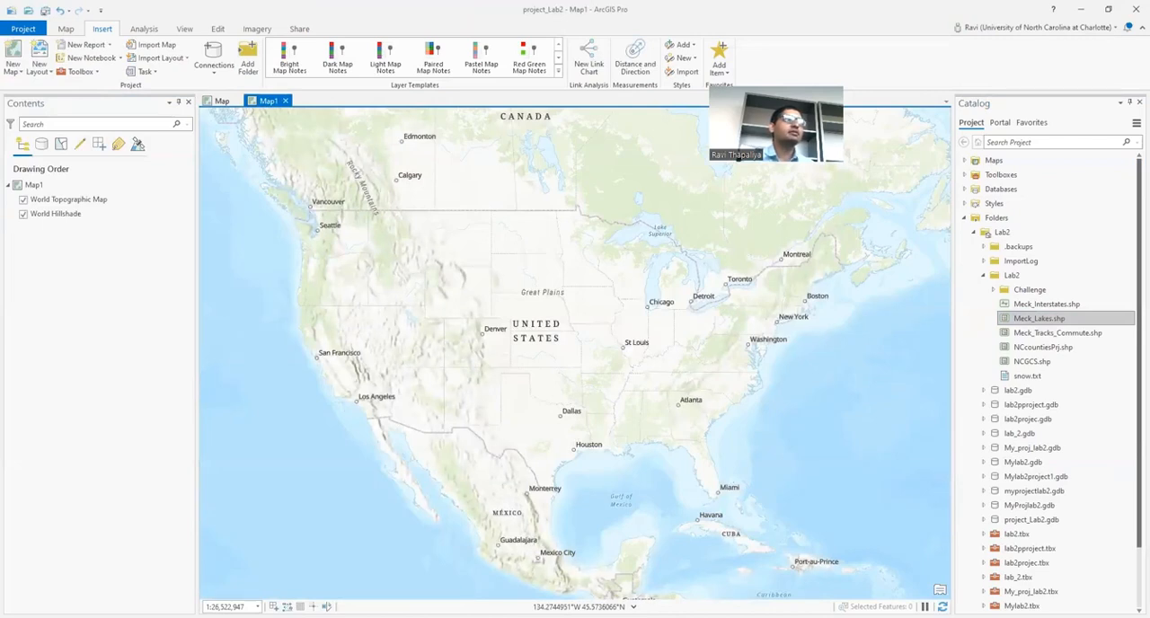
pyautogui.click(1049, 335)
pyautogui.click(114, 200)
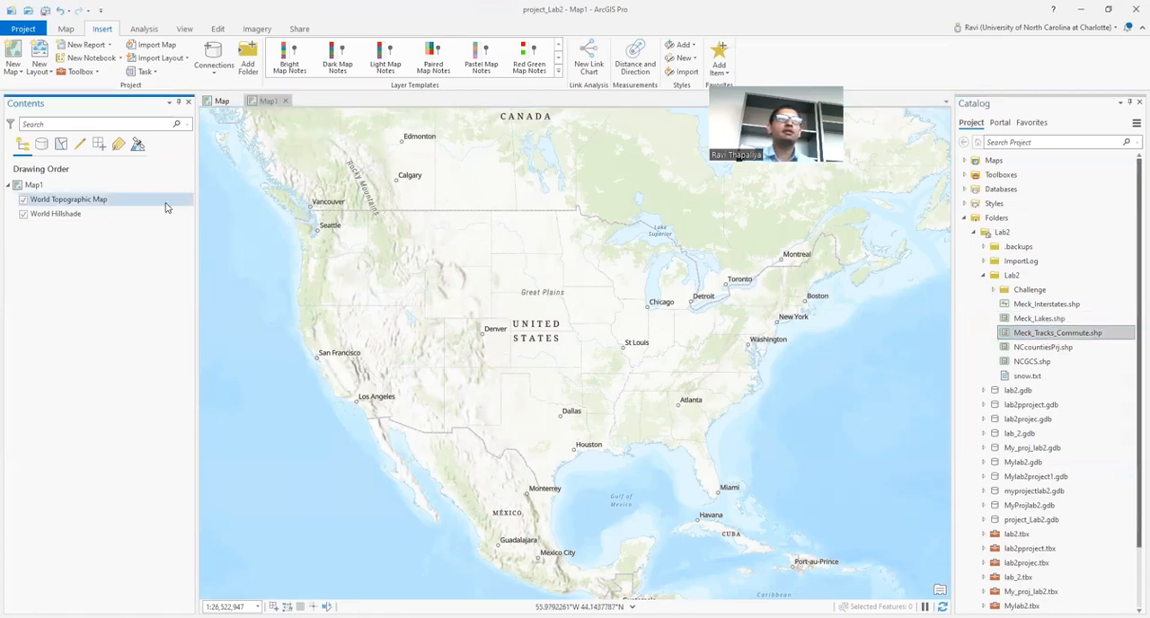
pyautogui.moveTo(114, 200); pyautogui.dragTo(167, 206)
pyautogui.moveTo(1040, 326)
pyautogui.mouseDown()
pyautogui.moveTo(180, 218)
pyautogui.moveTo(115, 200)
pyautogui.mouseUp()
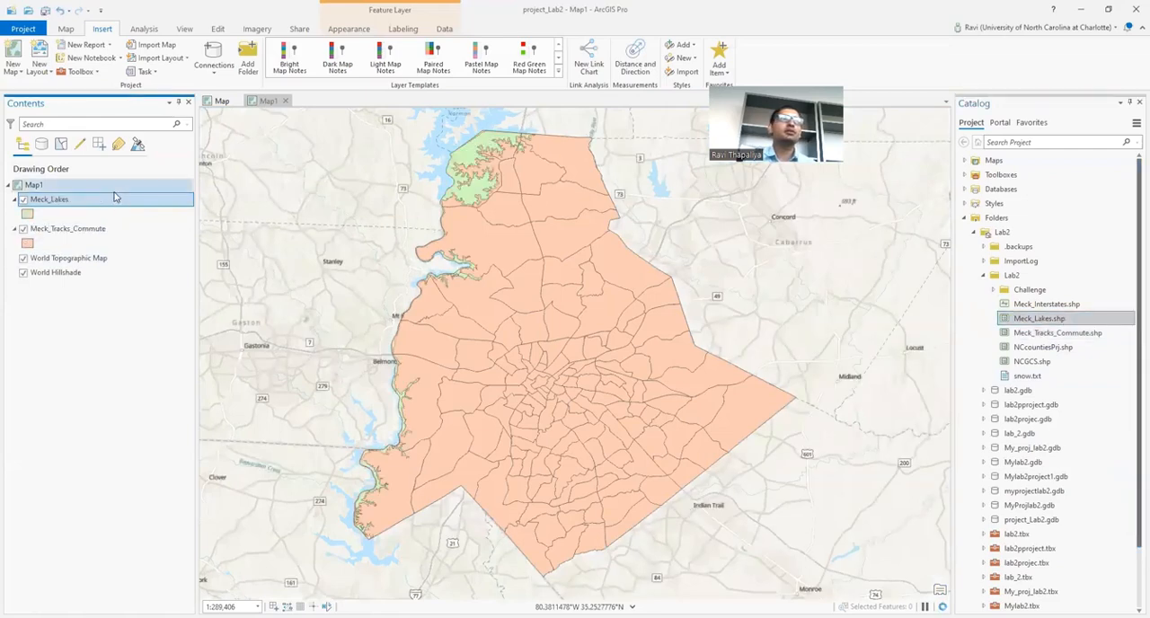
# Step: Set Map1's coordinate system to NAD 1983 StatePlane North Carolina FIPS 3200 (US Feet), the one used by Meck_Lakes
pyautogui.click(50, 186)
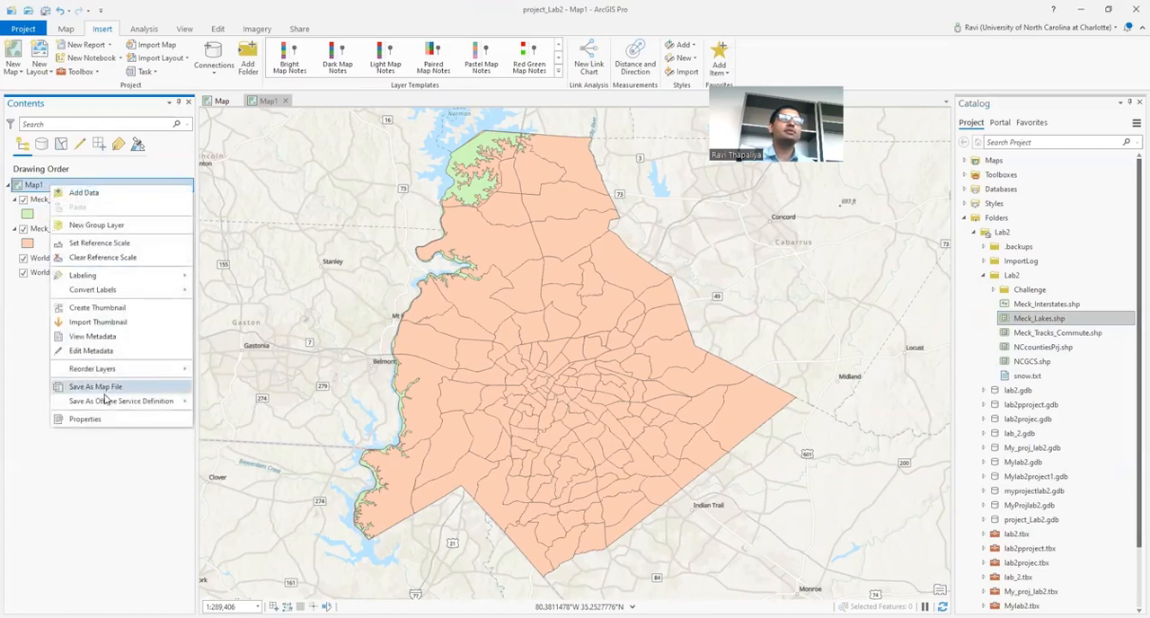
pyautogui.click(105, 420)
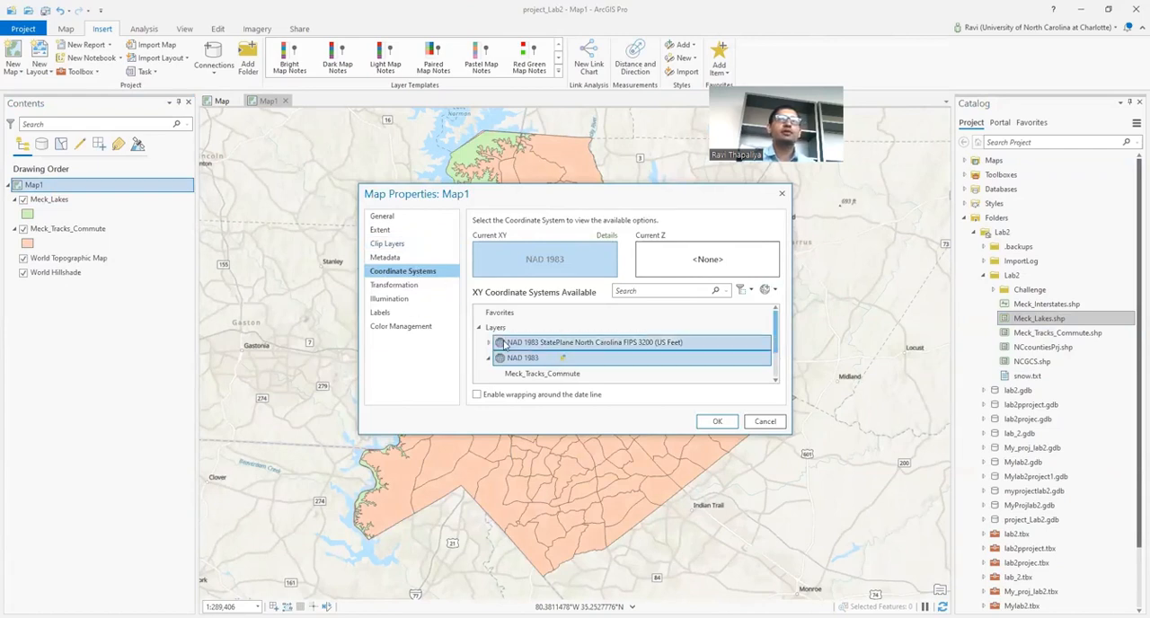
pyautogui.click(540, 343)
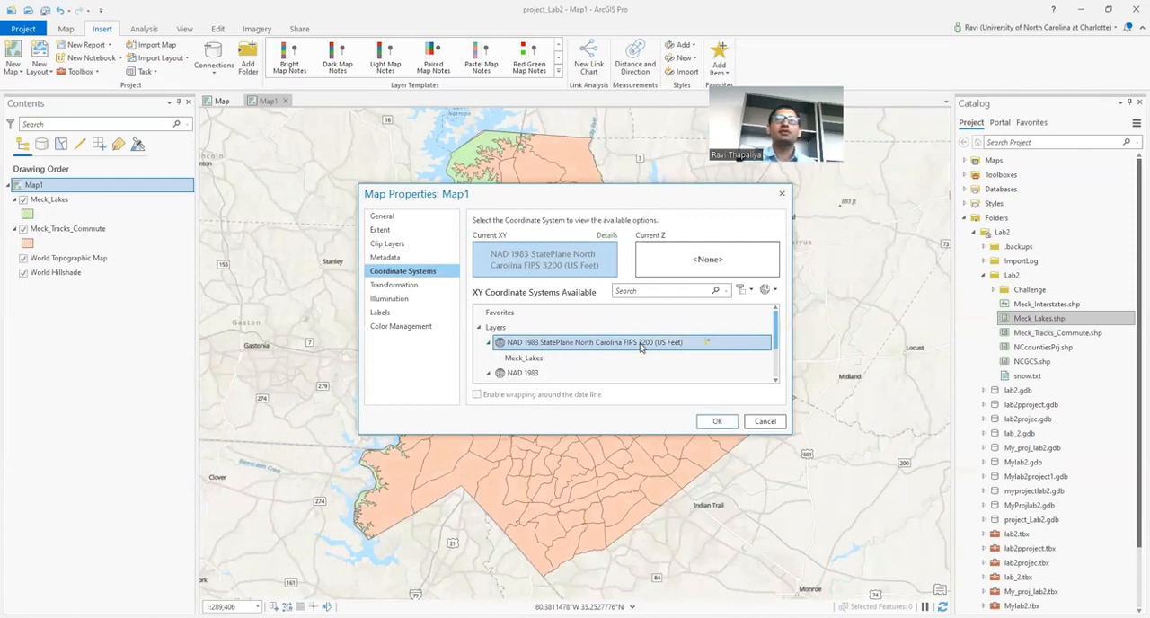
pyautogui.click(532, 361)
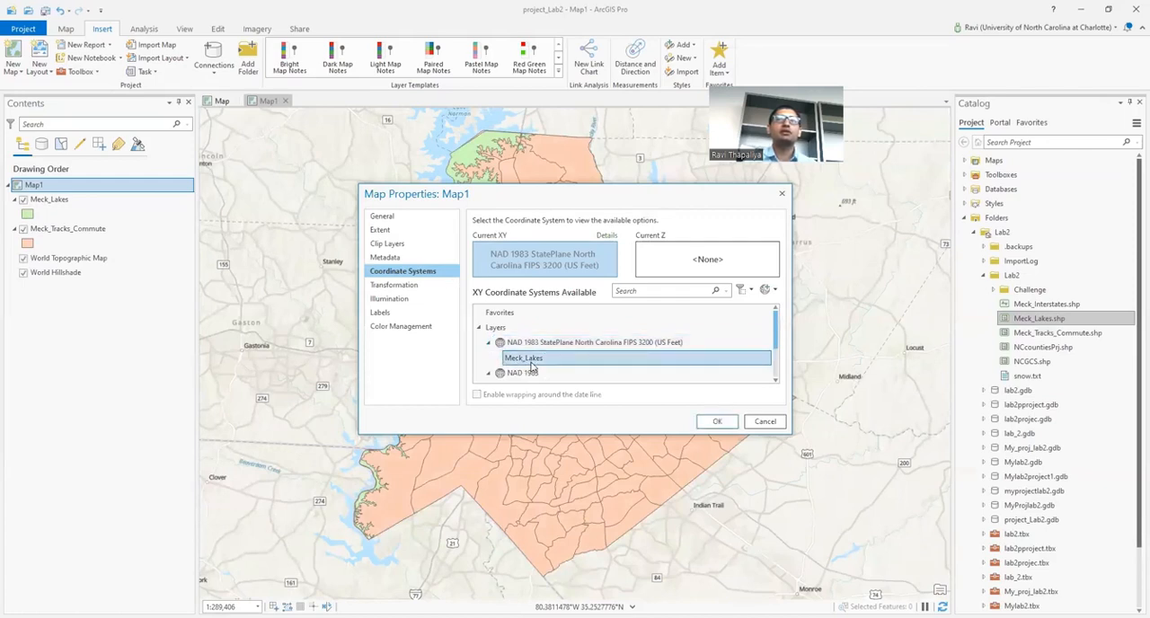
pyautogui.click(718, 423)
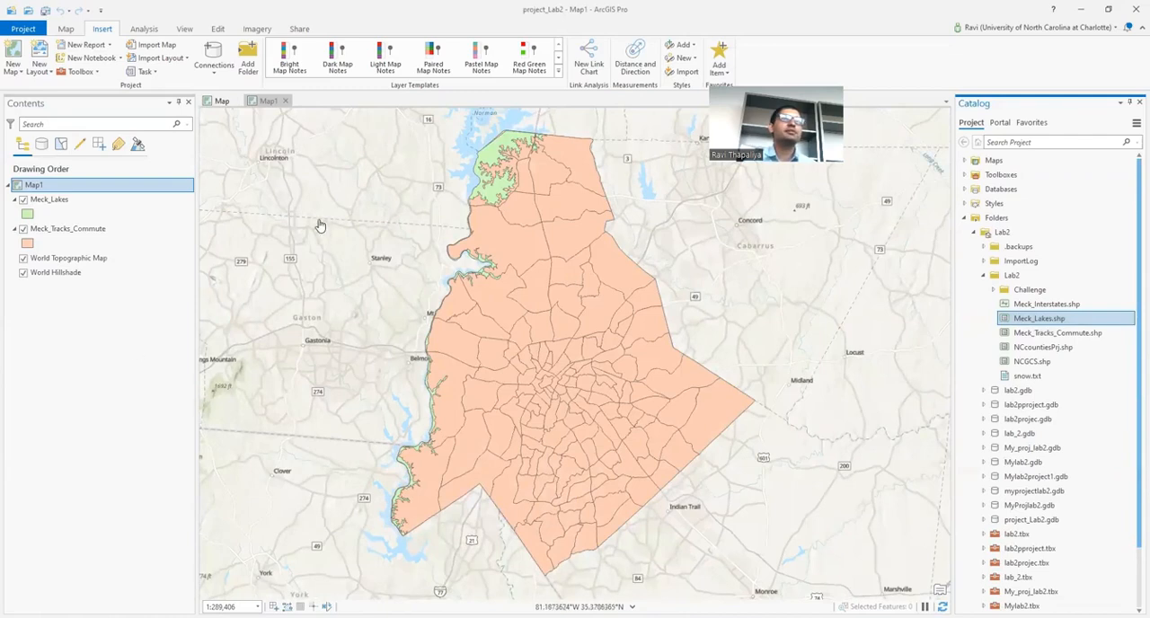
# Step: Rename the original map, the one named Map, as GCSmap in its map properties
pyautogui.click(216, 107)
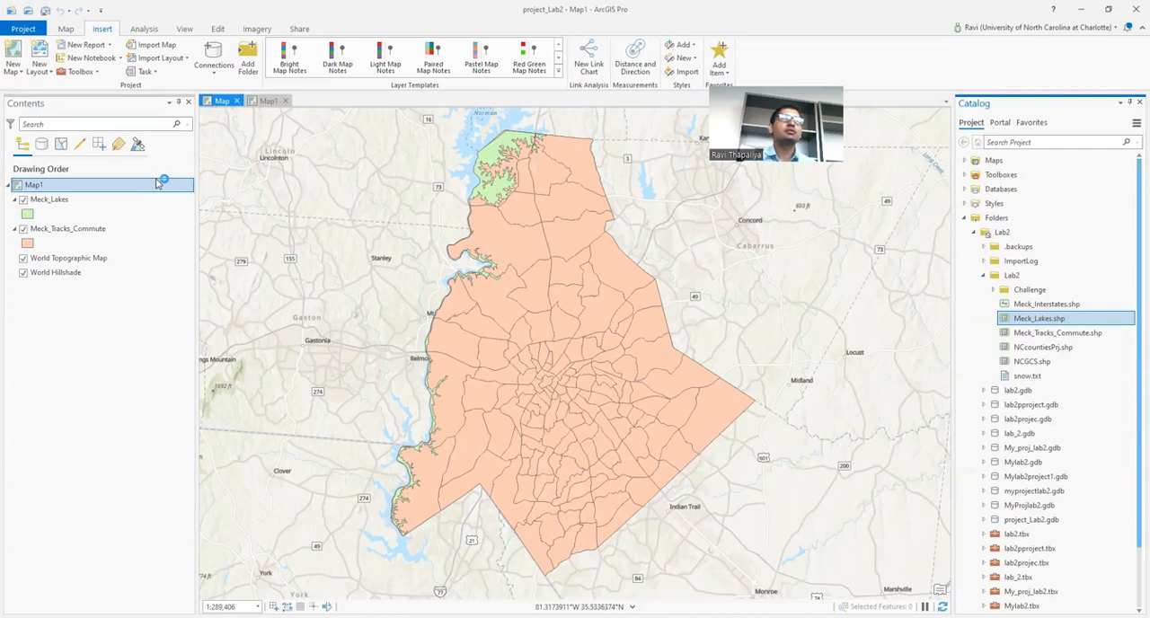
pyautogui.rightClick(53, 190)
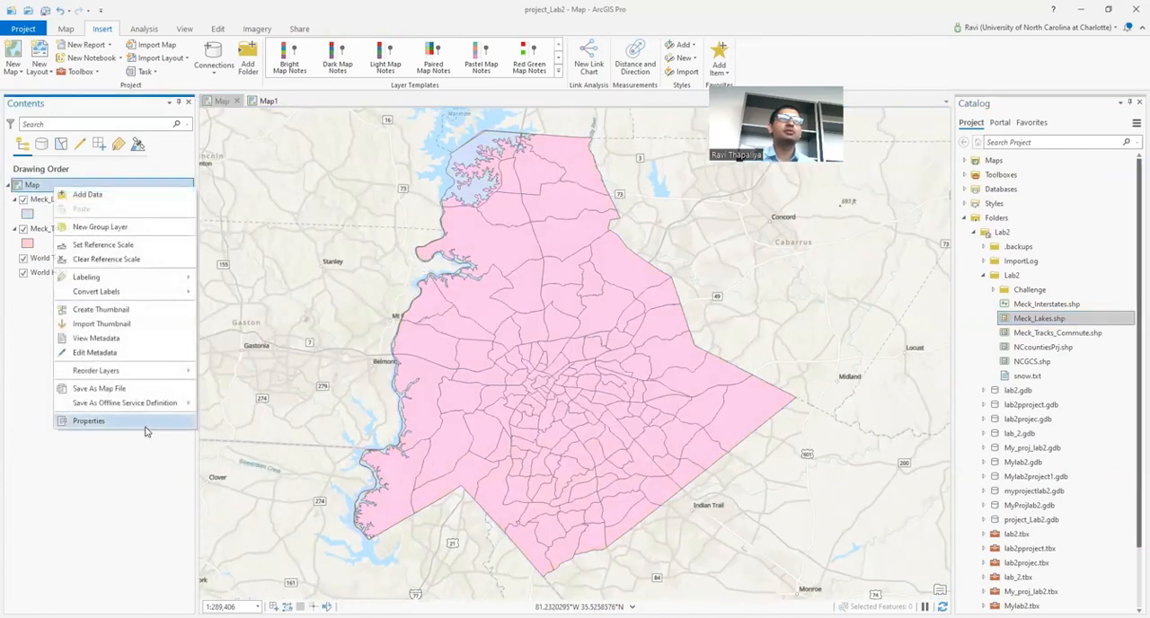
pyautogui.click(88, 421)
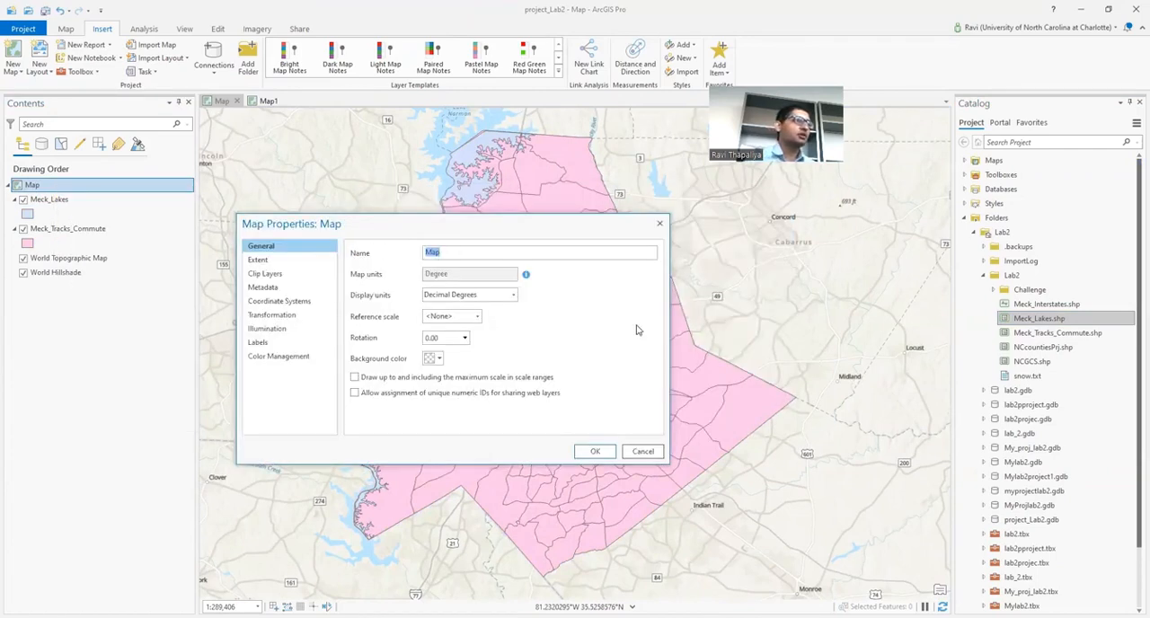
pyautogui.write('GCS')
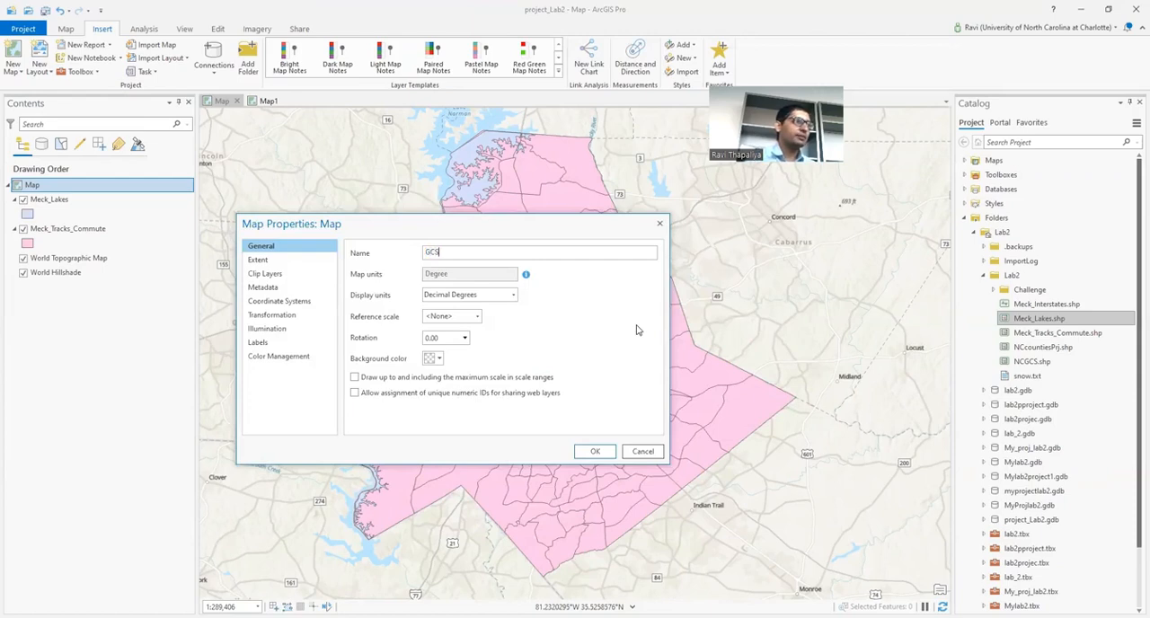
pyautogui.write('map')
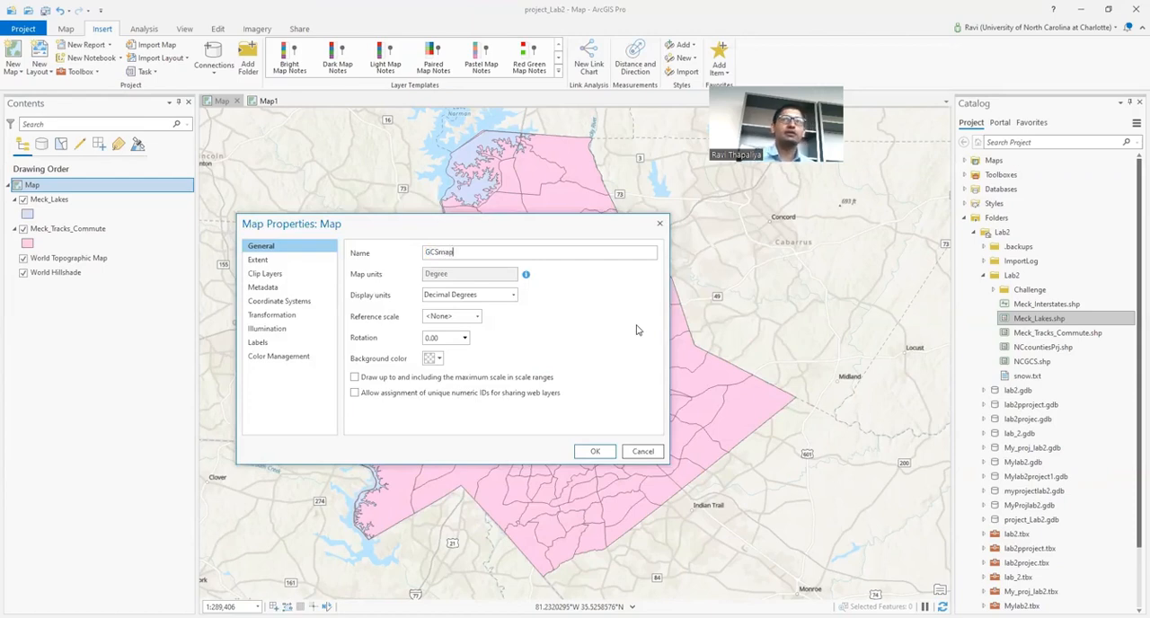
pyautogui.click(602, 457)
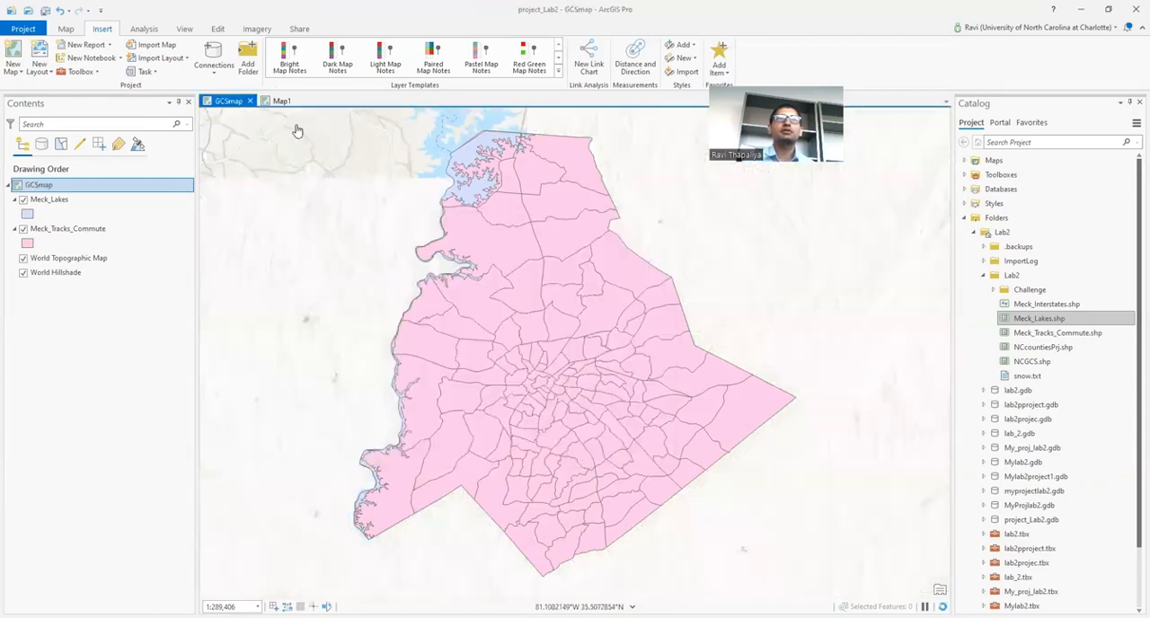
# Step: Rename Map1 as PCSmap in its map properties
pyautogui.click(281, 101)
pyautogui.rightClick(60, 187)
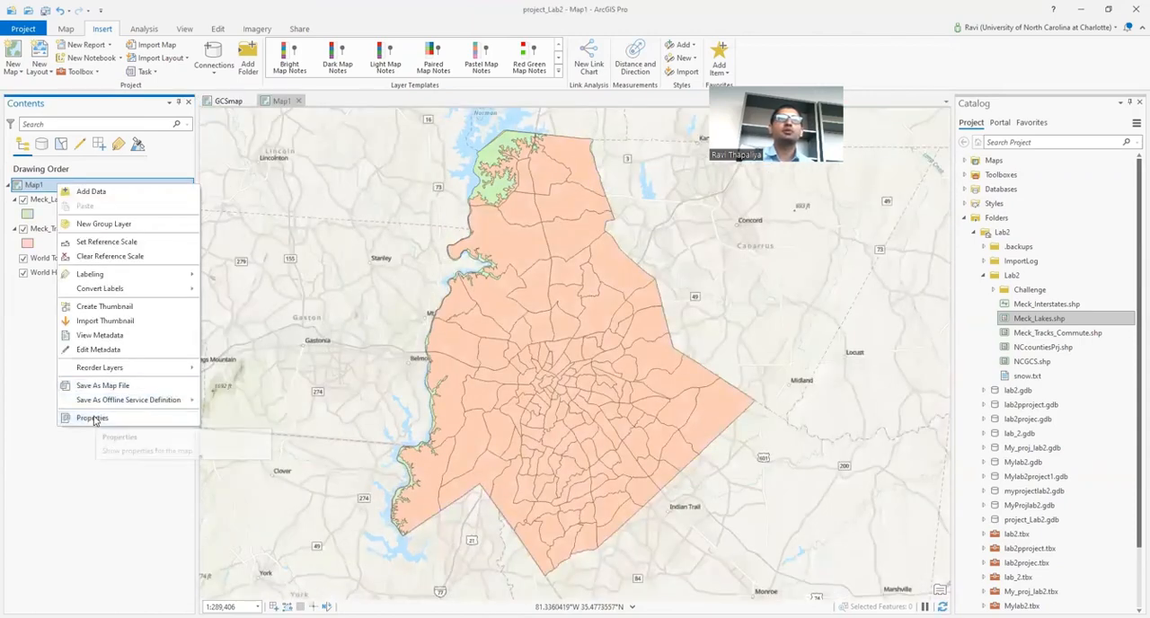
pyautogui.click(92, 419)
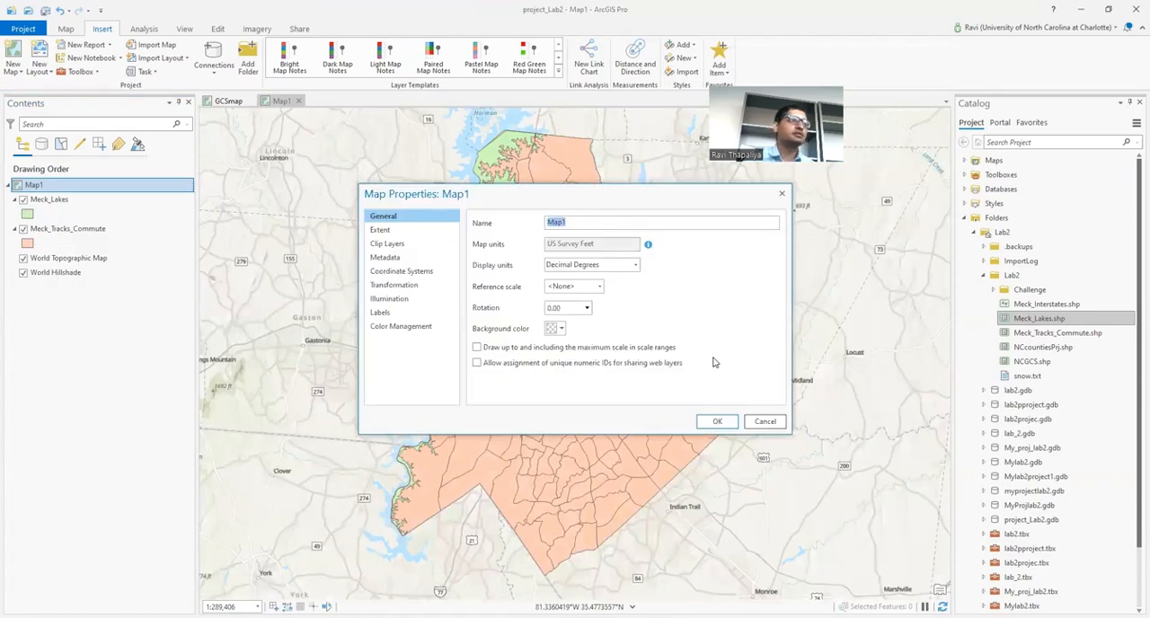
pyautogui.write('PCSmap')
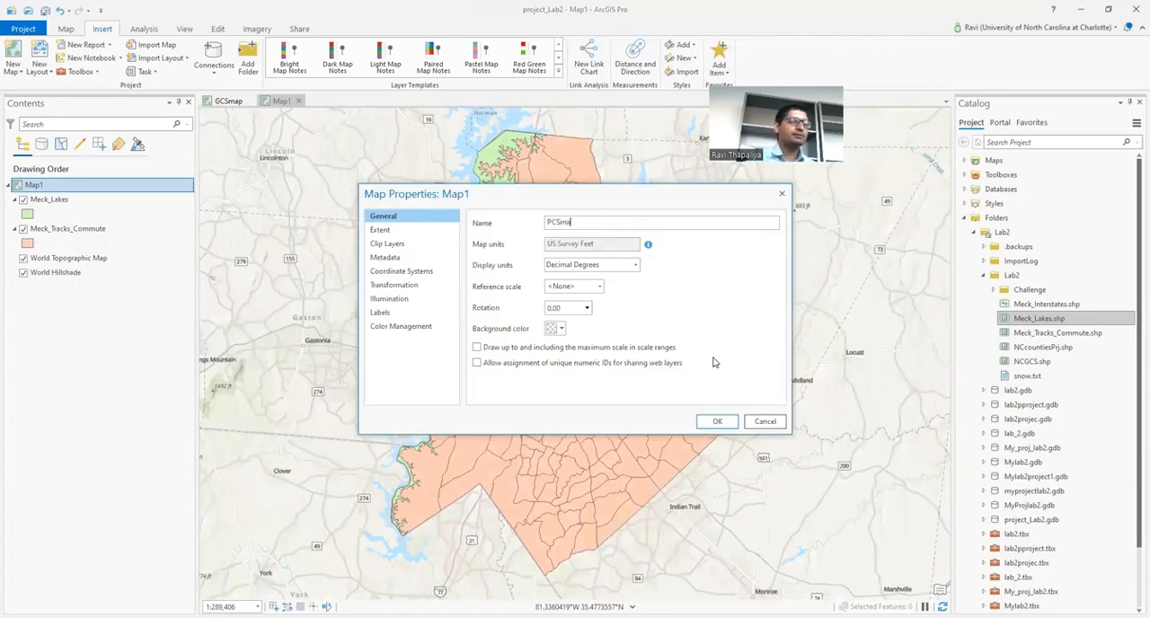
pyautogui.click(718, 422)
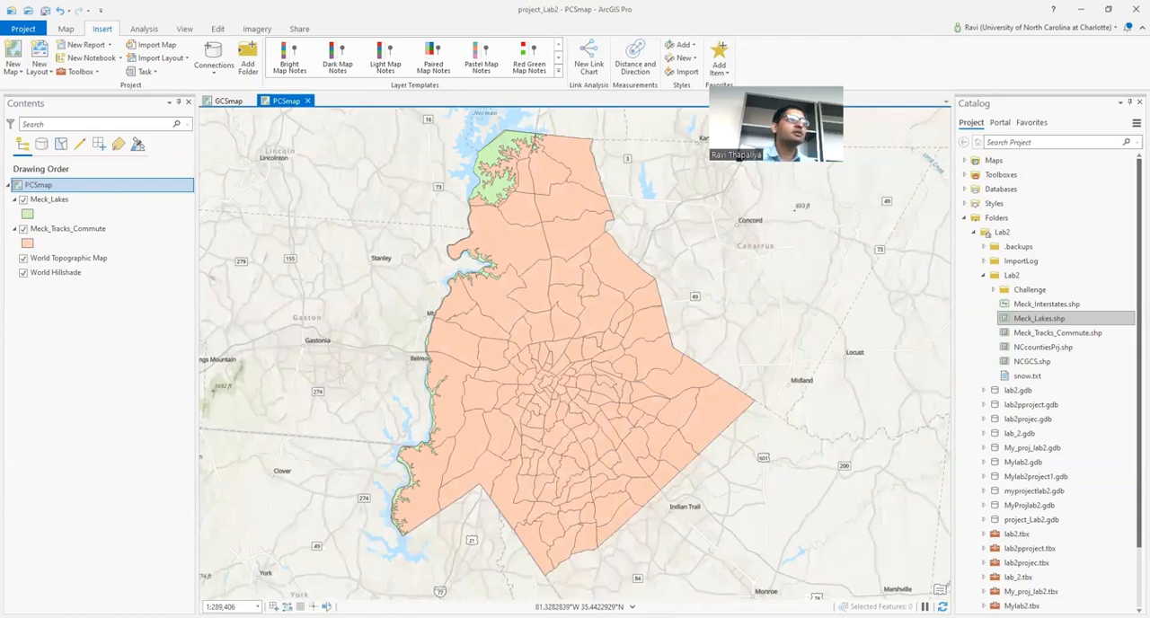
# Step: Reset the window panes to the default mapping arrangement
pyautogui.click(185, 29)
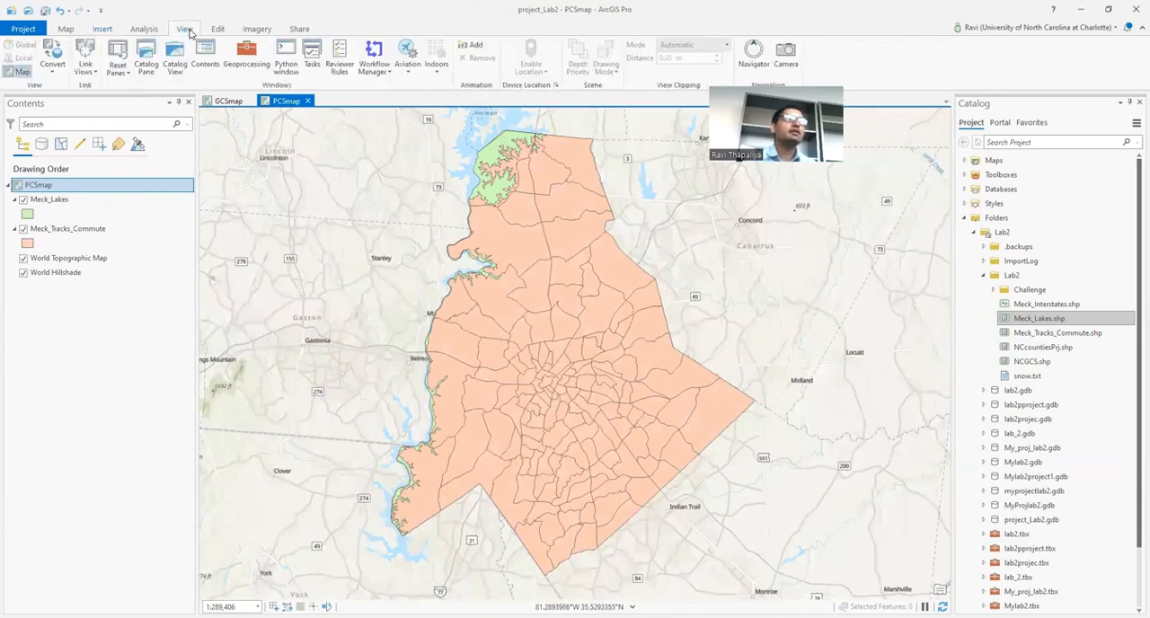
pyautogui.click(120, 71)
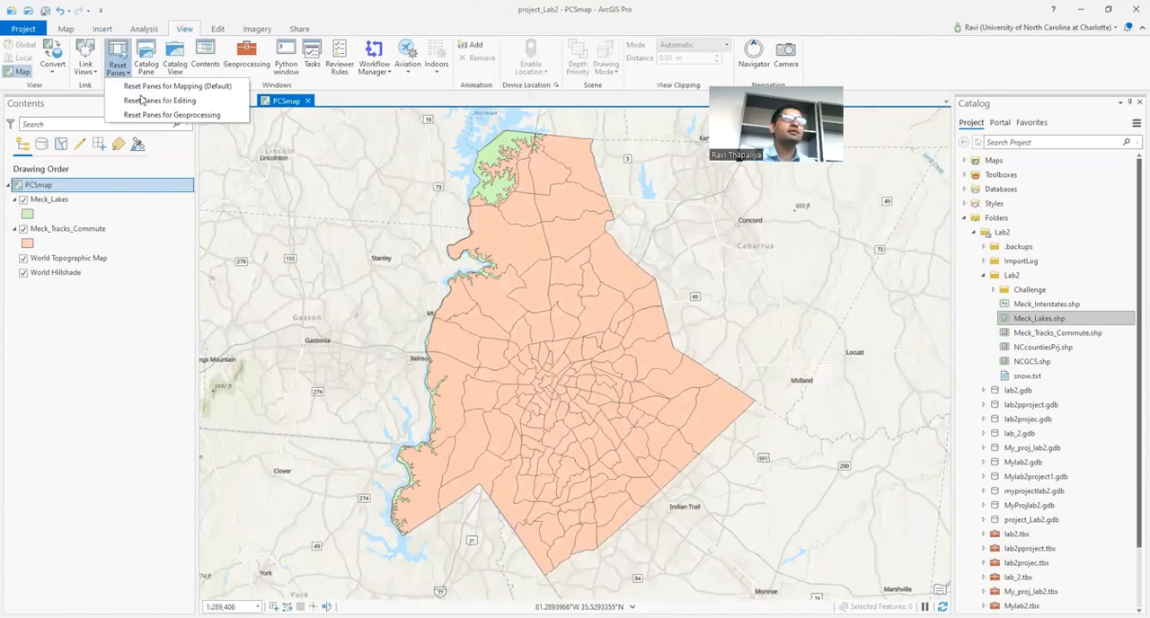
pyautogui.click(160, 89)
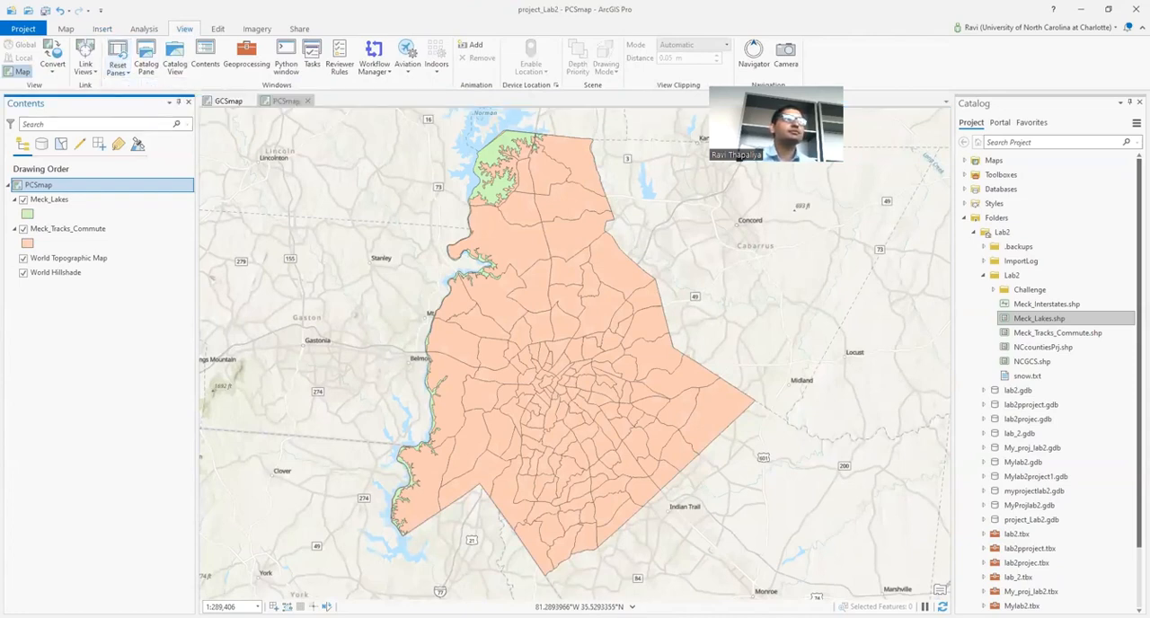
# Step: Switch to GCSmap and create a new layout with an ANSI Landscape Letter page, 8.5 x 11 inches
pyautogui.click(230, 101)
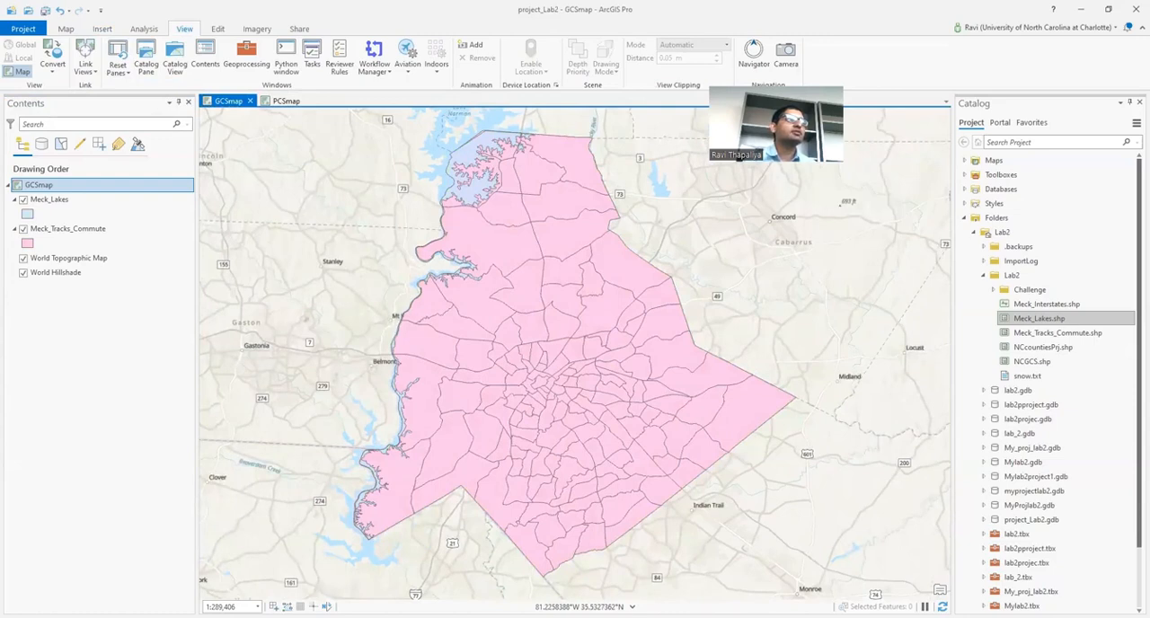
pyautogui.click(103, 29)
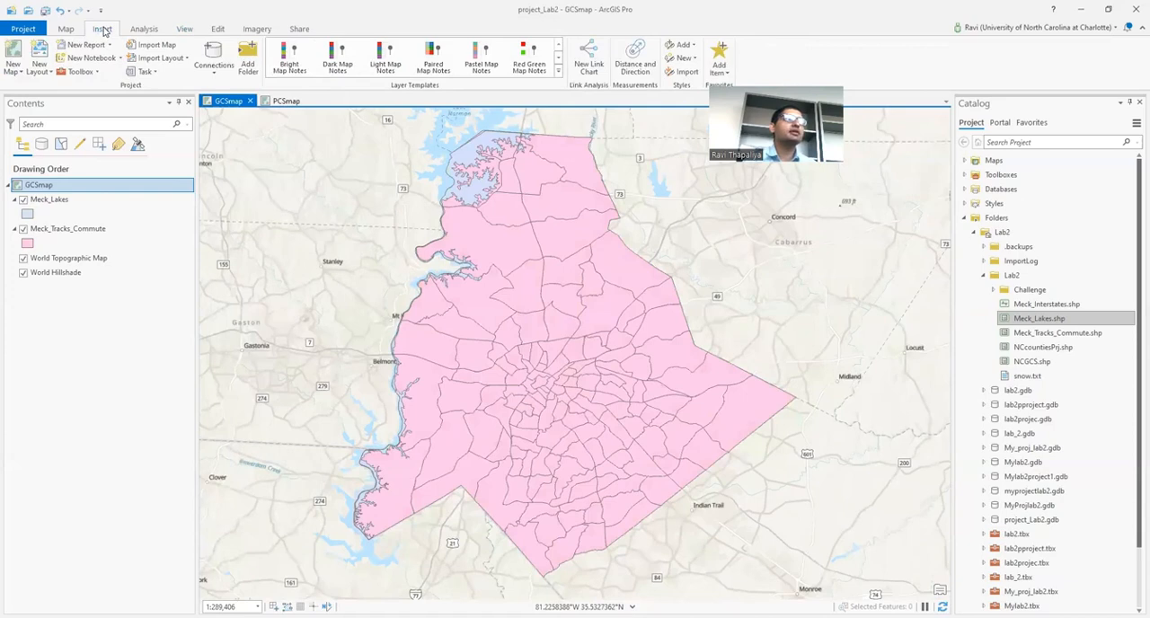
pyautogui.click(40, 72)
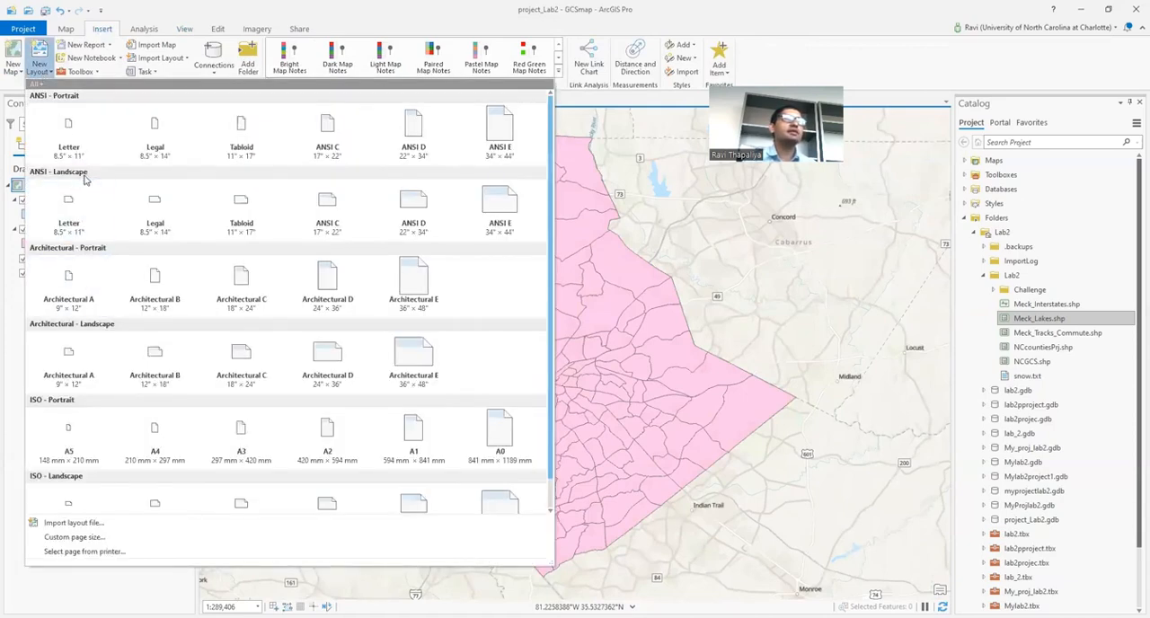
pyautogui.click(87, 212)
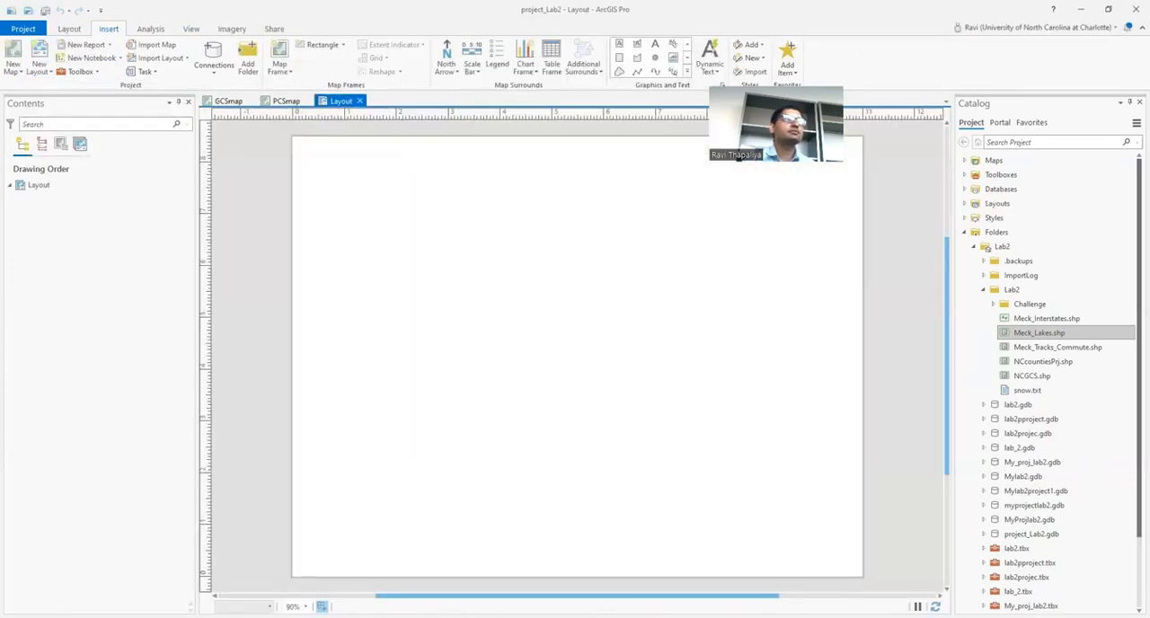
# Step: Add a map frame showing GCSmap at 1:289,406 on the left half of the layout page
pyautogui.click(288, 70)
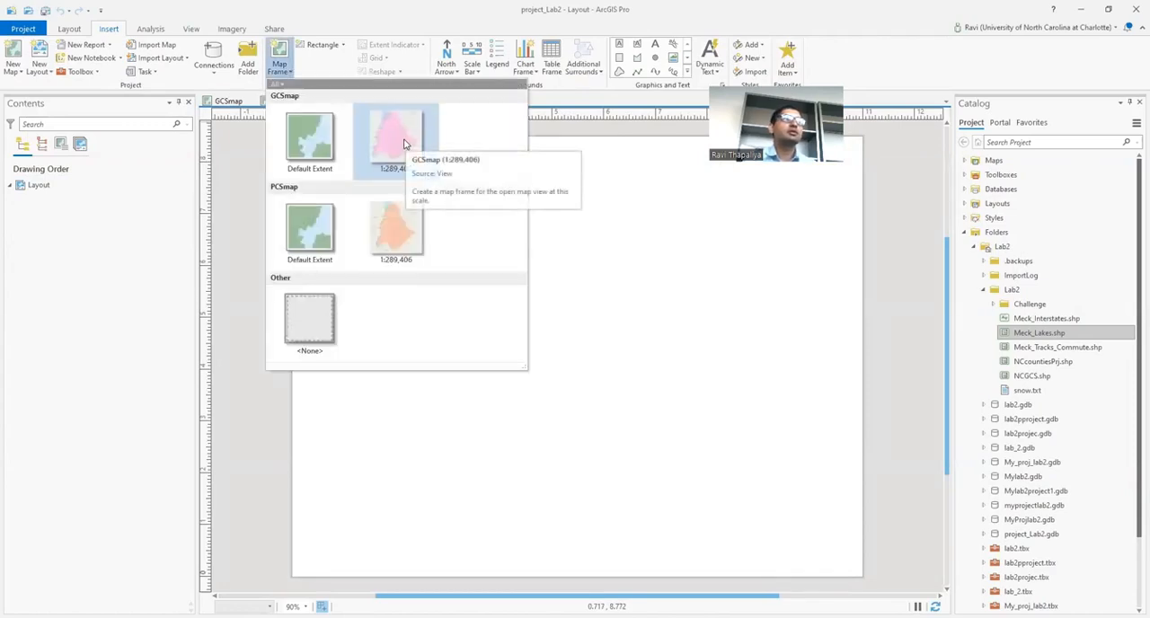
pyautogui.click(404, 144)
pyautogui.moveTo(308, 146)
pyautogui.mouseDown()
pyautogui.moveTo(551, 525)
pyautogui.moveTo(606, 546)
pyautogui.moveTo(595, 545)
pyautogui.mouseUp()
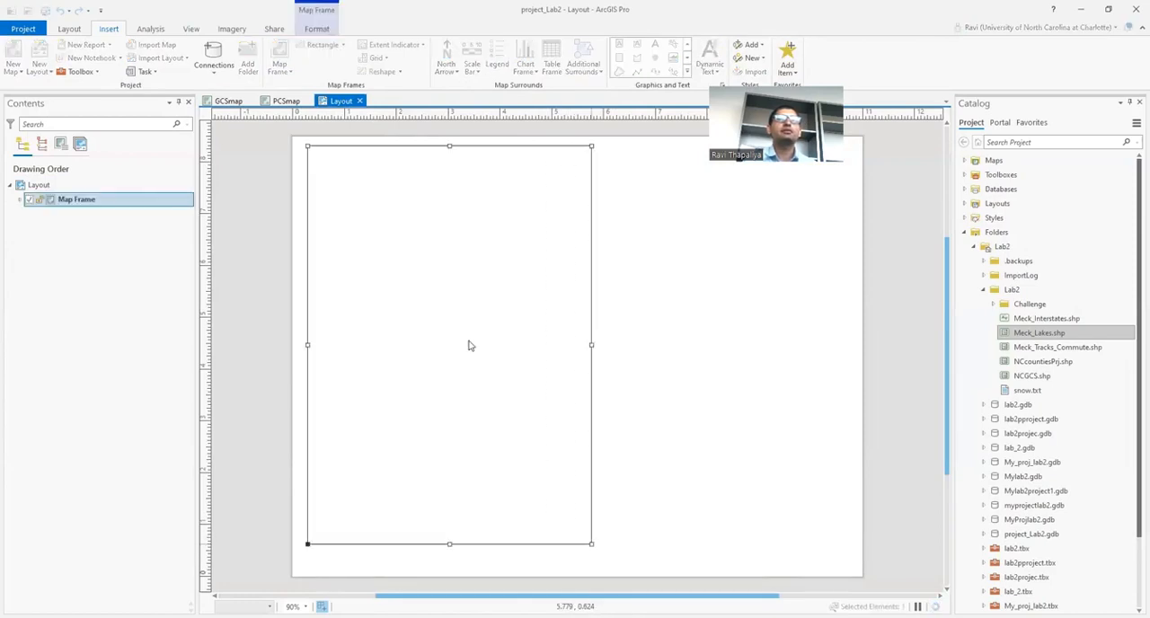
# Step: Activate the GCSmap frame, fit the whole county inside it at 1:452,197, and close the activation
pyautogui.rightClick(496, 270)
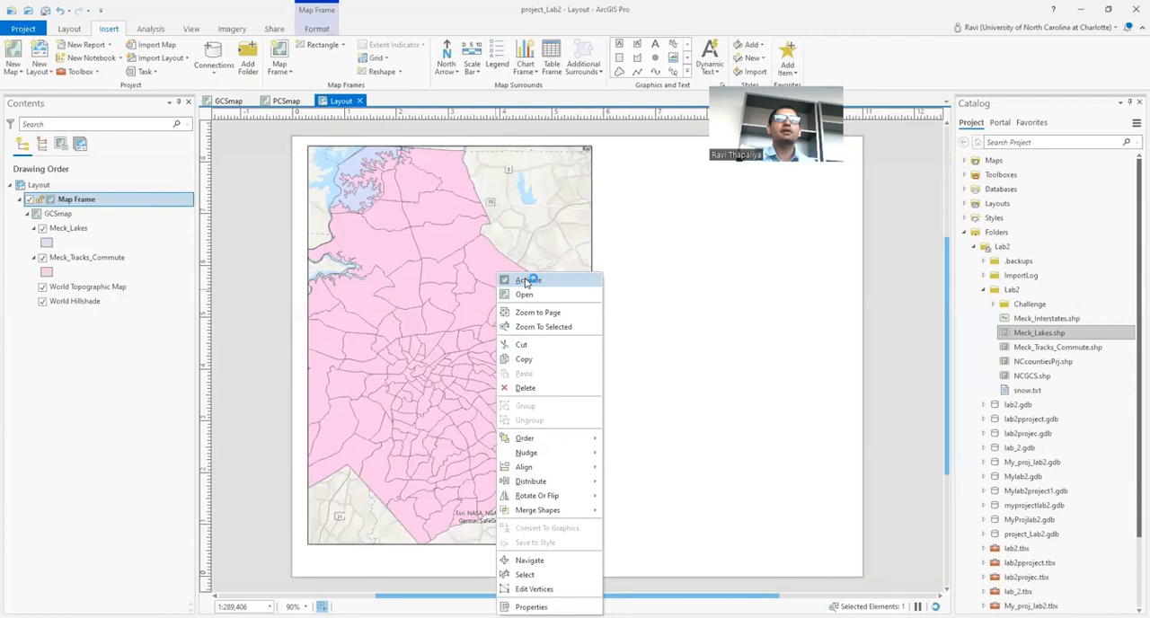
pyautogui.click(500, 272)
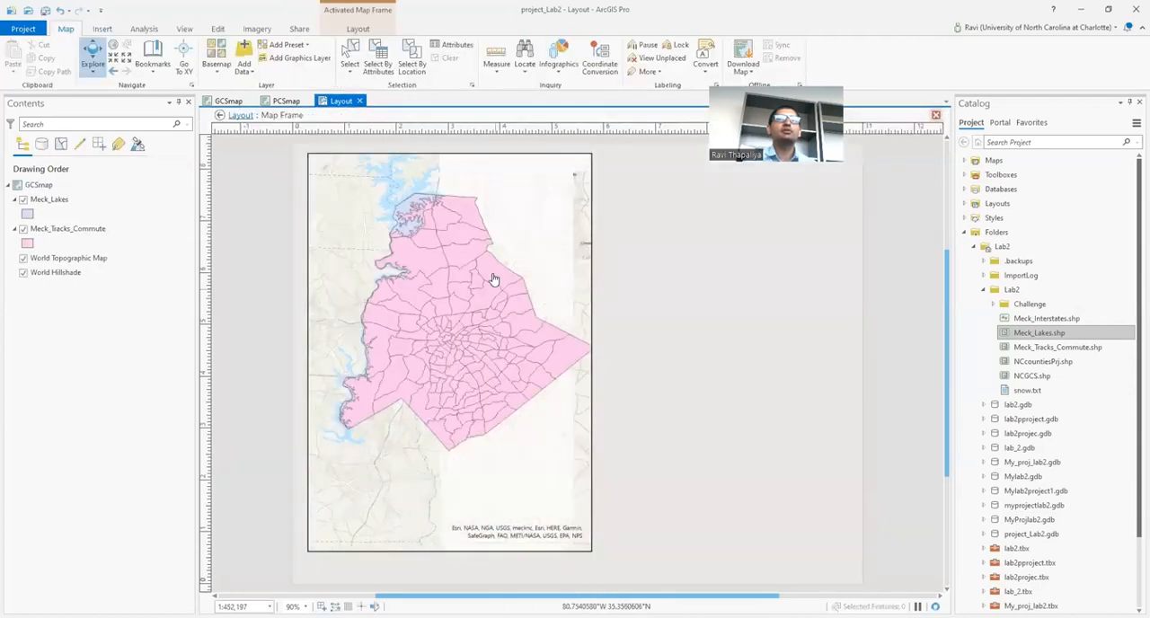
pyautogui.scroll(2, 494, 279)
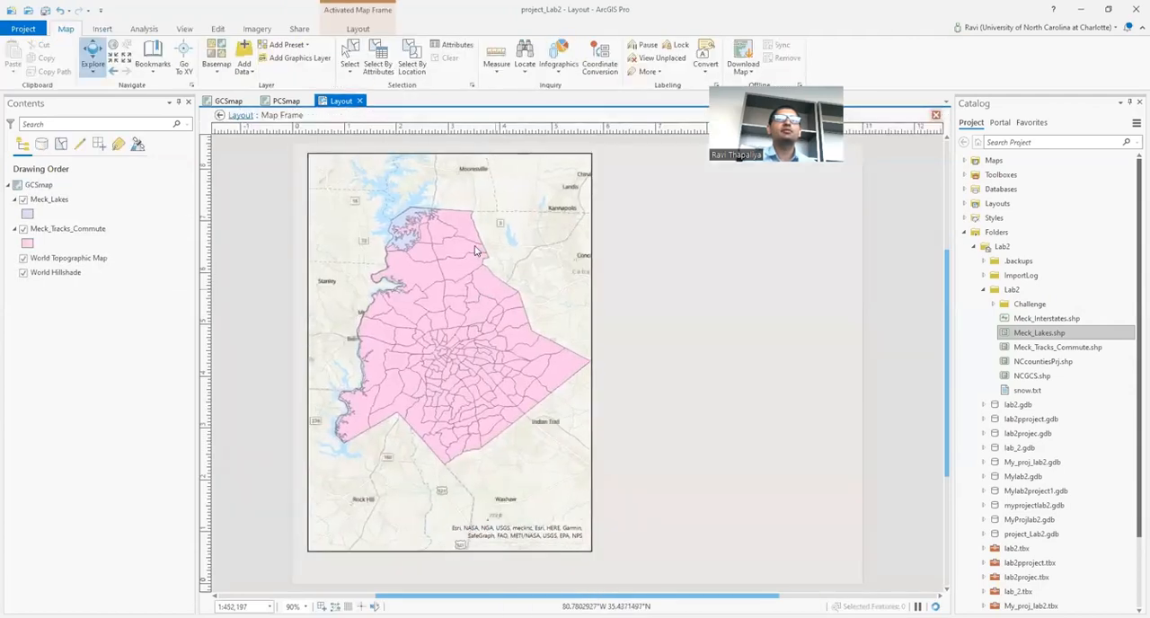
pyautogui.rightClick(477, 250)
pyautogui.click(354, 29)
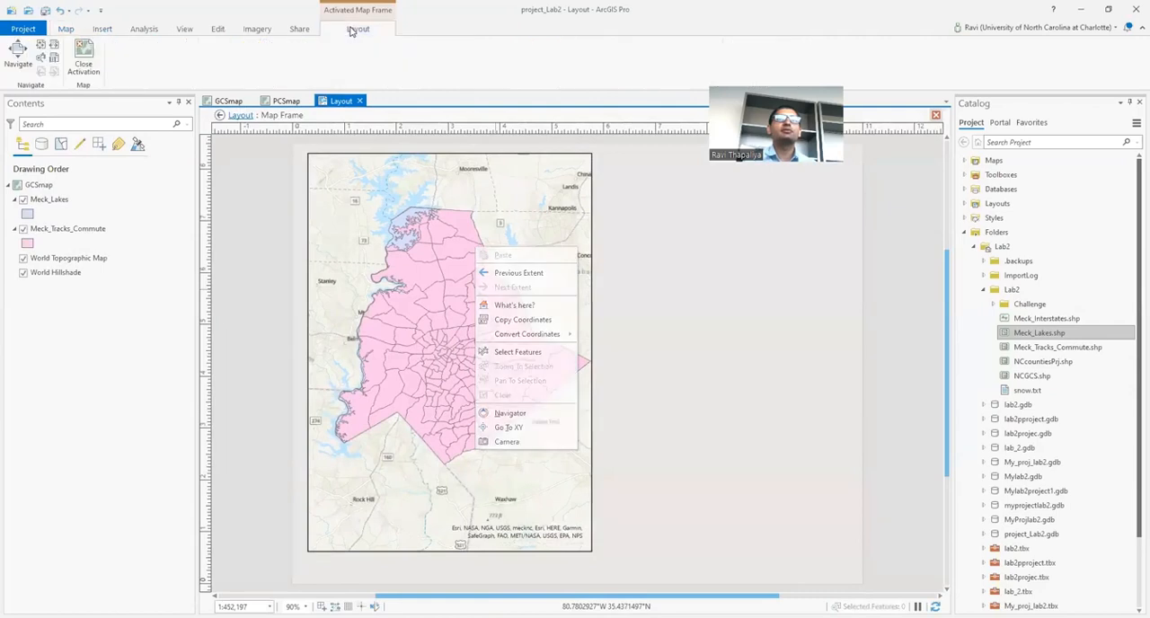
pyautogui.click(83, 63)
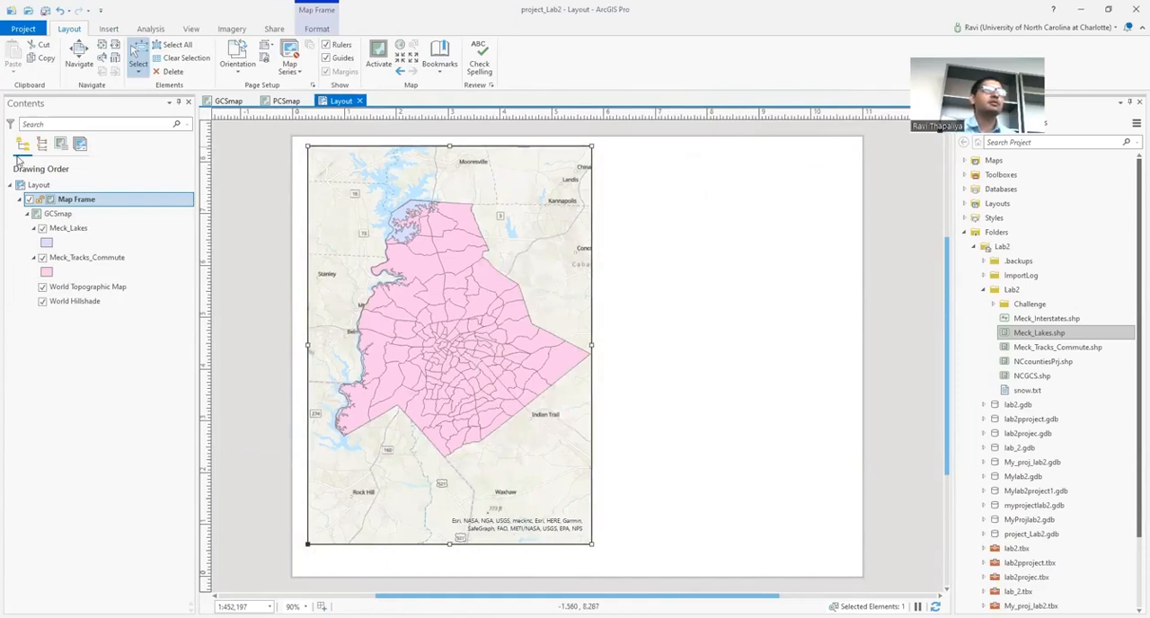
# Step: Add a map frame showing PCSmap at 1:289,406 on the right half of the layout page
pyautogui.click(109, 29)
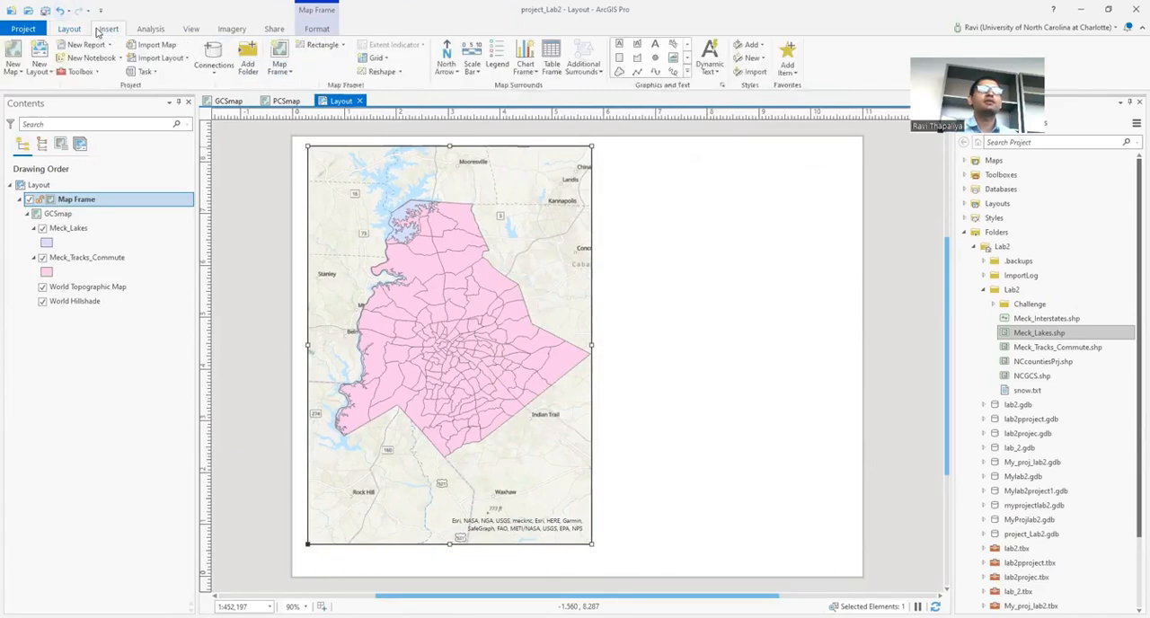
pyautogui.click(279, 67)
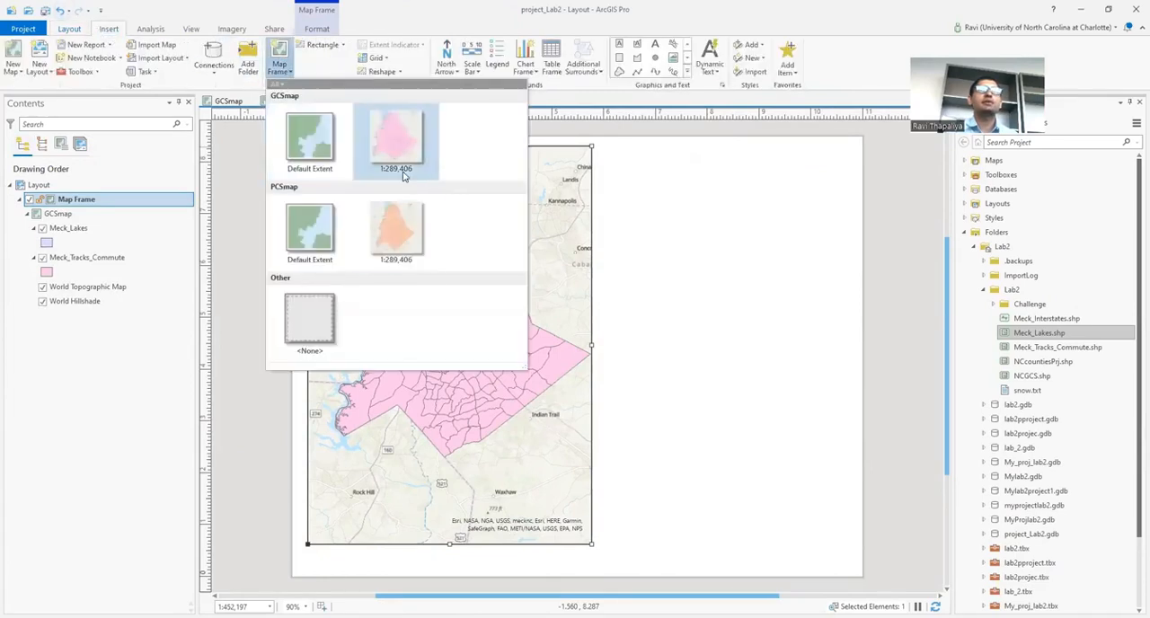
pyautogui.click(395, 229)
pyautogui.moveTo(602, 149)
pyautogui.mouseDown()
pyautogui.moveTo(646, 177)
pyautogui.moveTo(851, 547)
pyautogui.mouseUp()
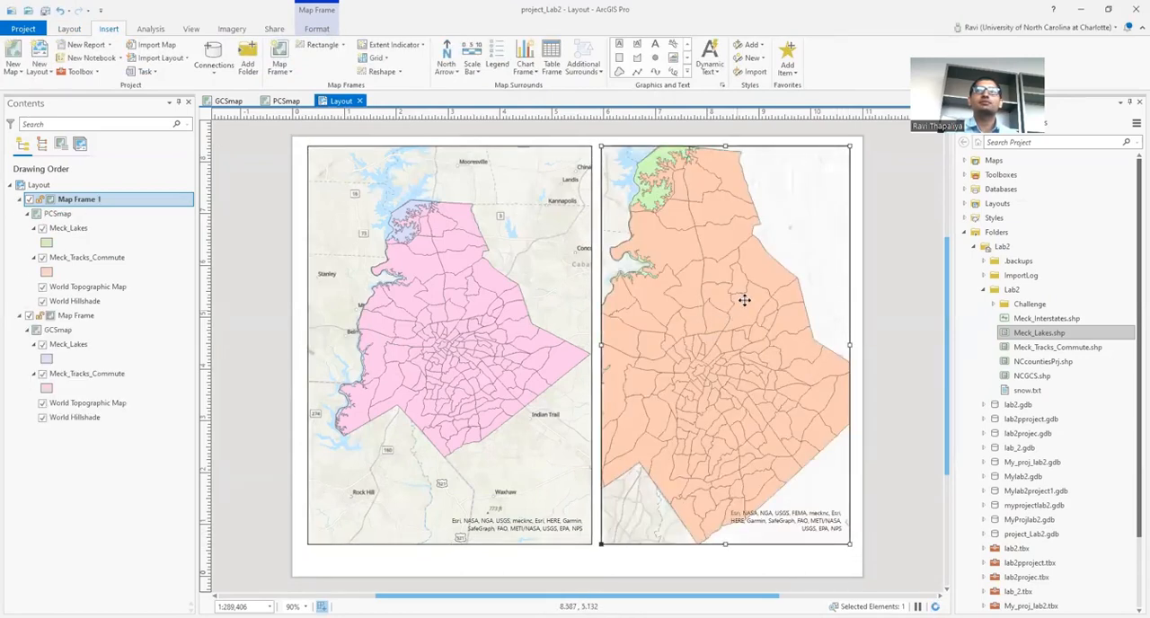
# Step: Activate the PCSmap frame, fit the whole county inside it at 1:452,197, and close the activation
pyautogui.rightClick(744, 299)
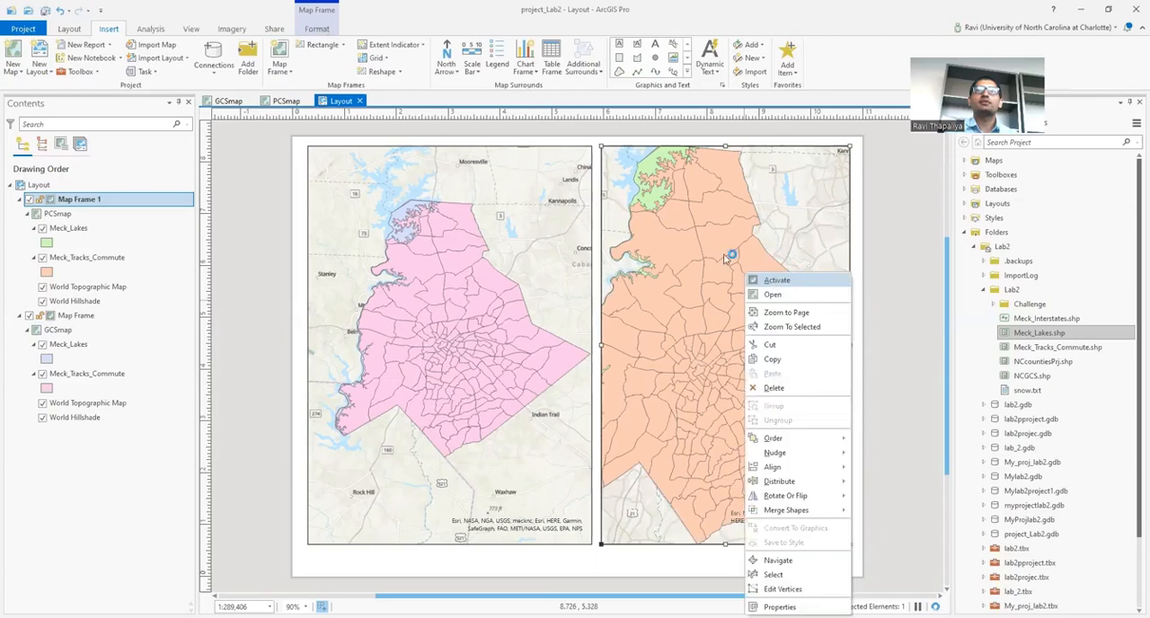
pyautogui.click(776, 281)
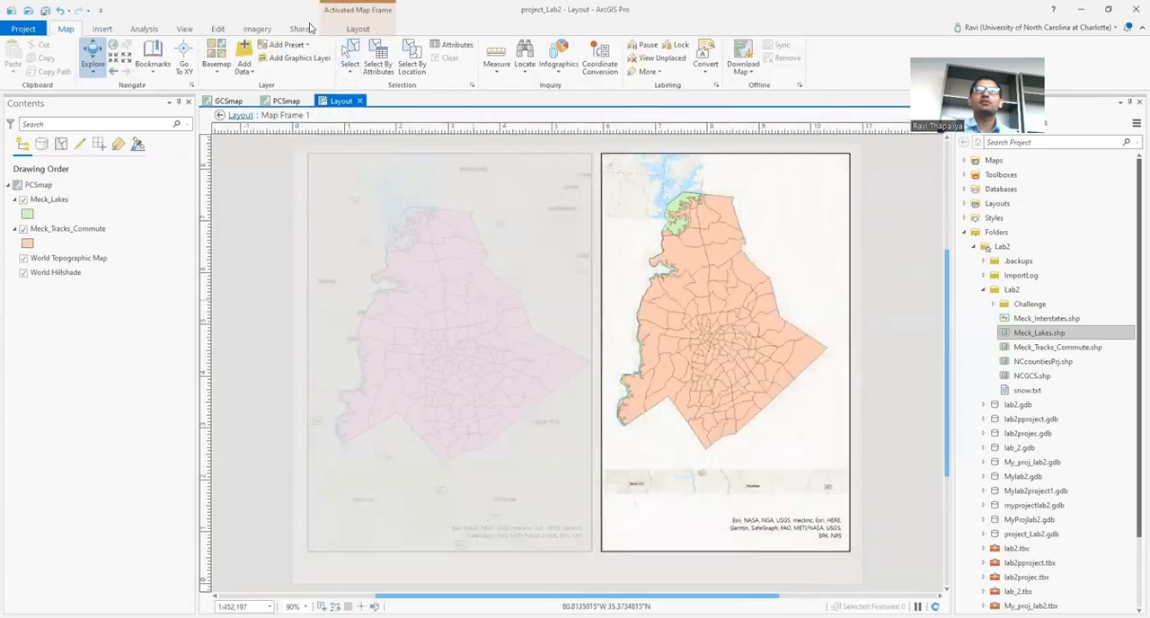
pyautogui.click(351, 29)
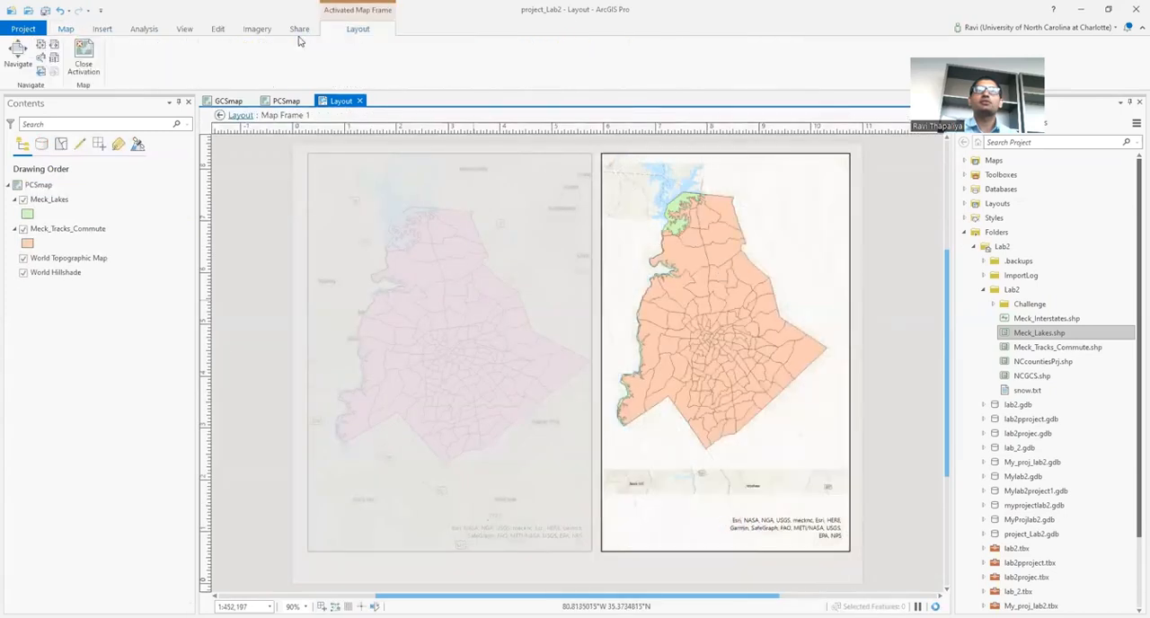
pyautogui.click(84, 63)
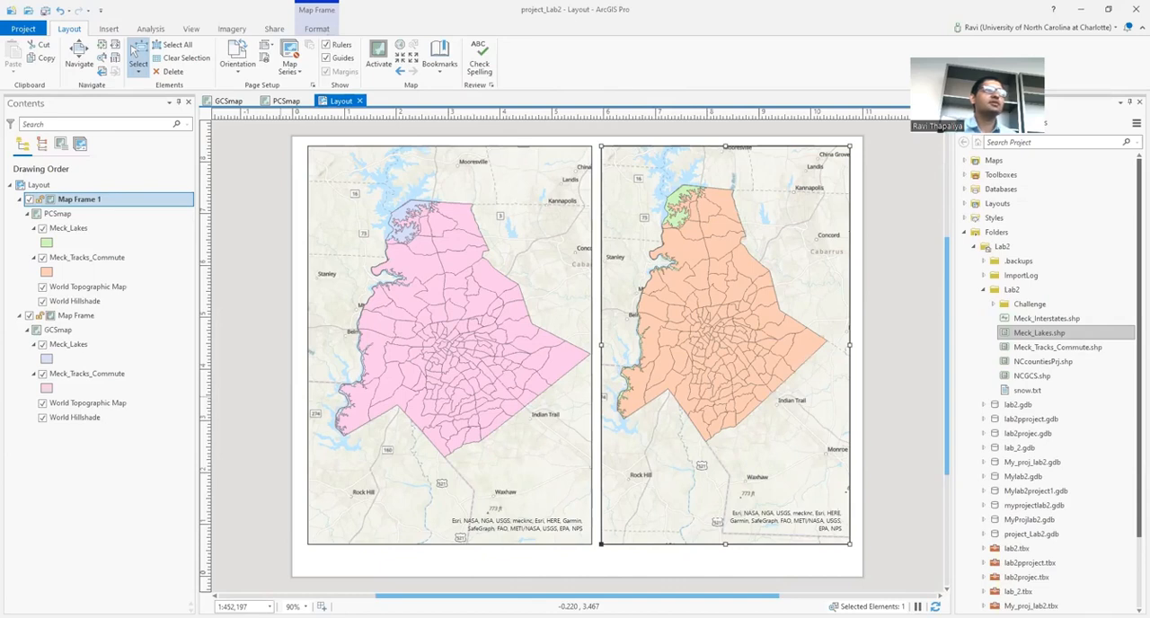
# Step: Set the GCSmap frame's scale to 1:450,000
pyautogui.click(419, 366)
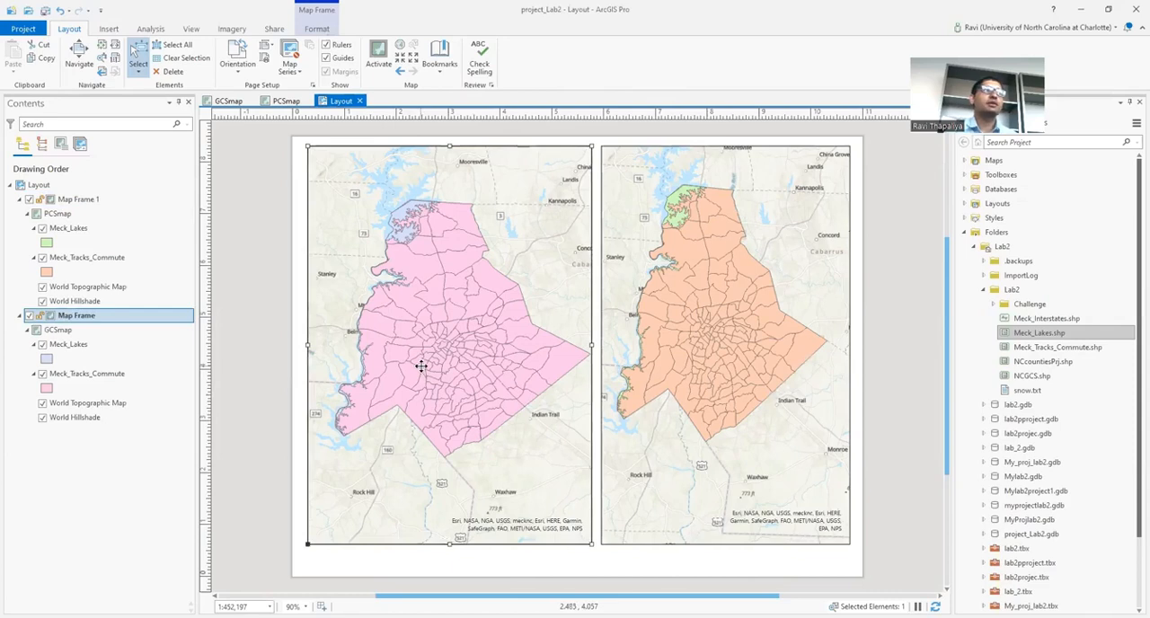
pyautogui.rightClick(423, 370)
pyautogui.click(406, 485)
pyautogui.click(238, 606)
pyautogui.click(231, 607)
pyautogui.doubleClick(234, 607)
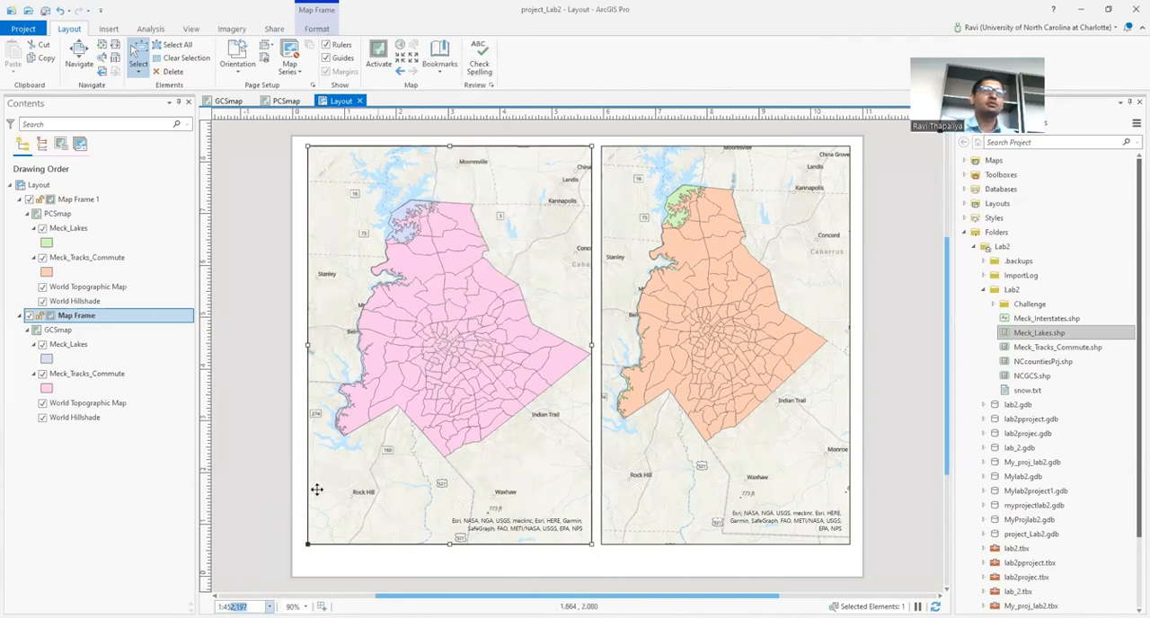
pyautogui.write('1:450000')
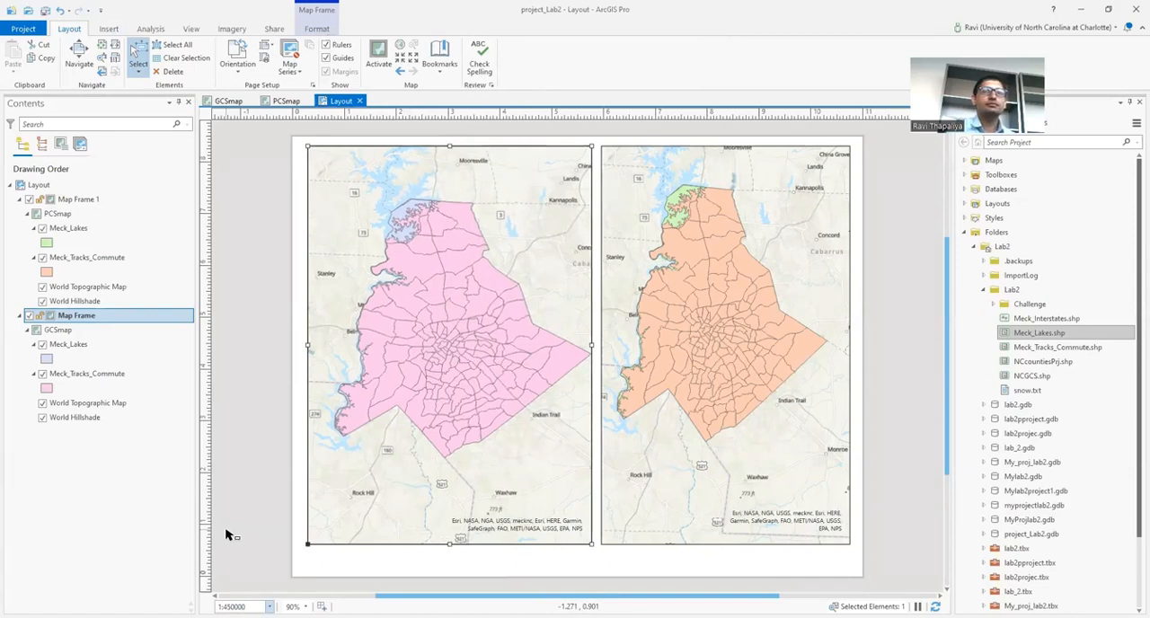
pyautogui.press('Return')
# Step: Set the PCSmap frame's scale to 1:450,000 to match the GCSmap frame
pyautogui.click(740, 439)
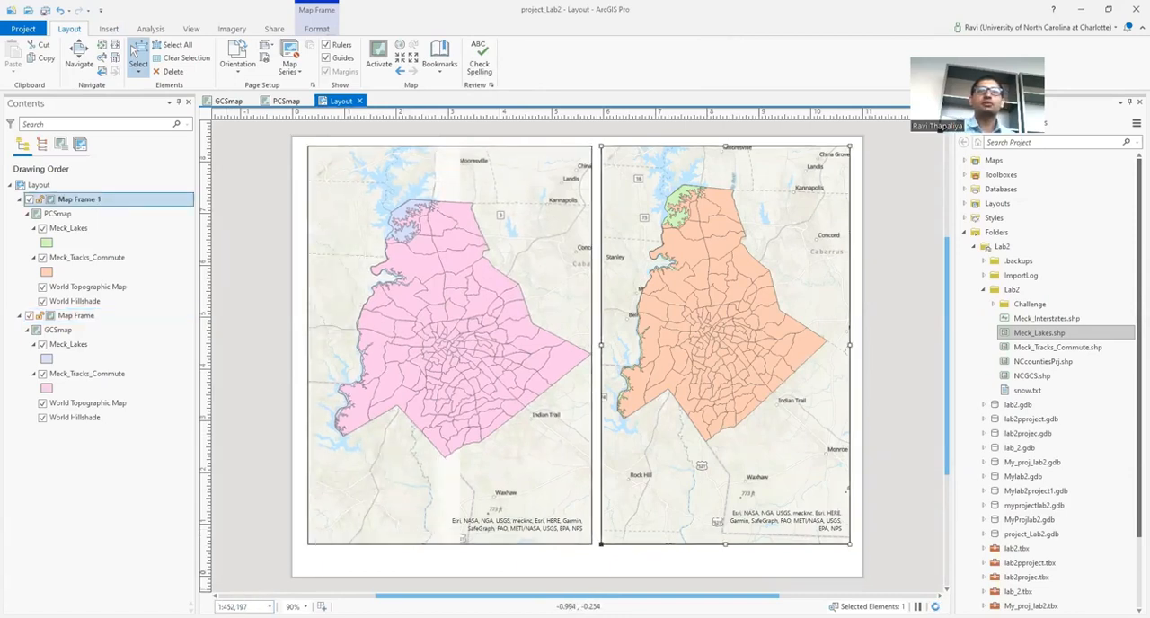
pyautogui.doubleClick(239, 607)
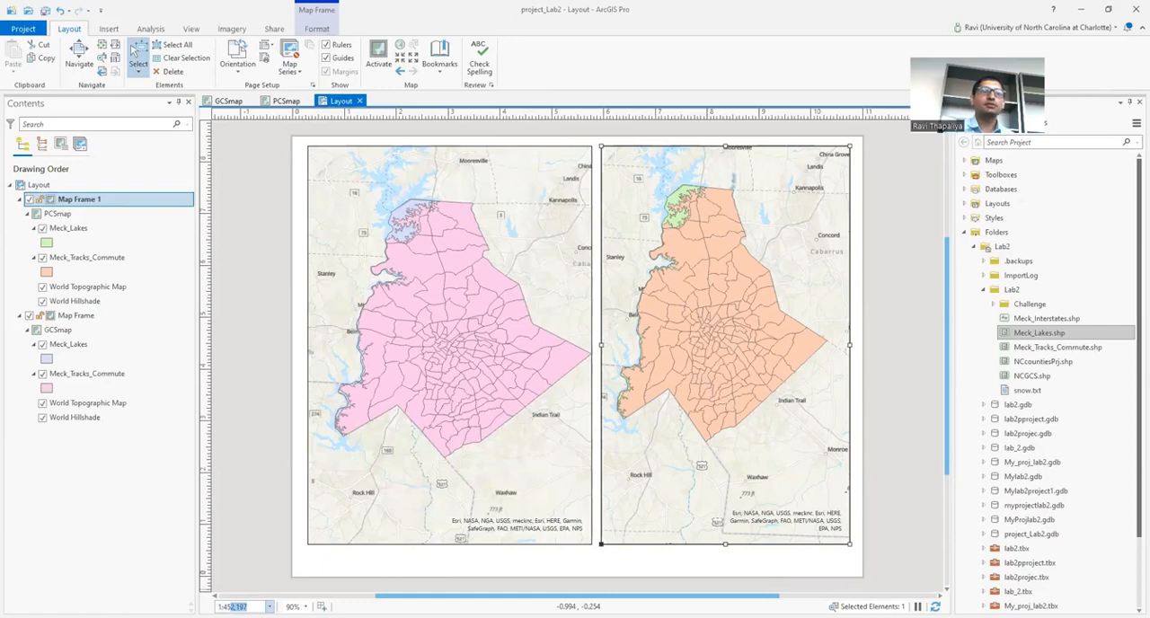
pyautogui.write('450000')
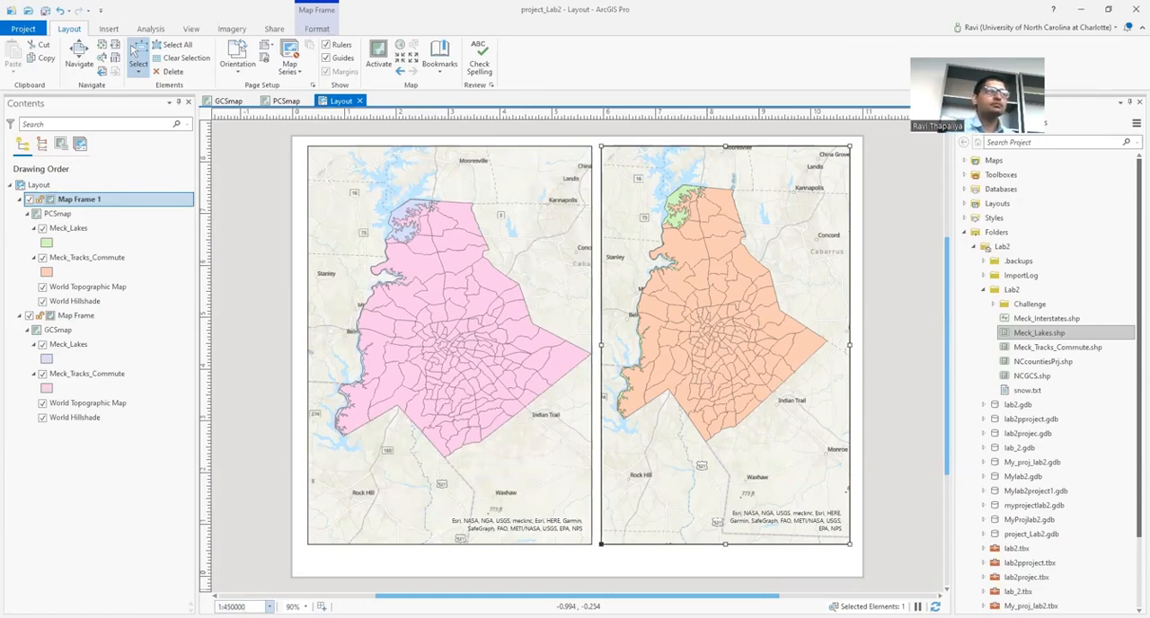
pyautogui.press('Return')
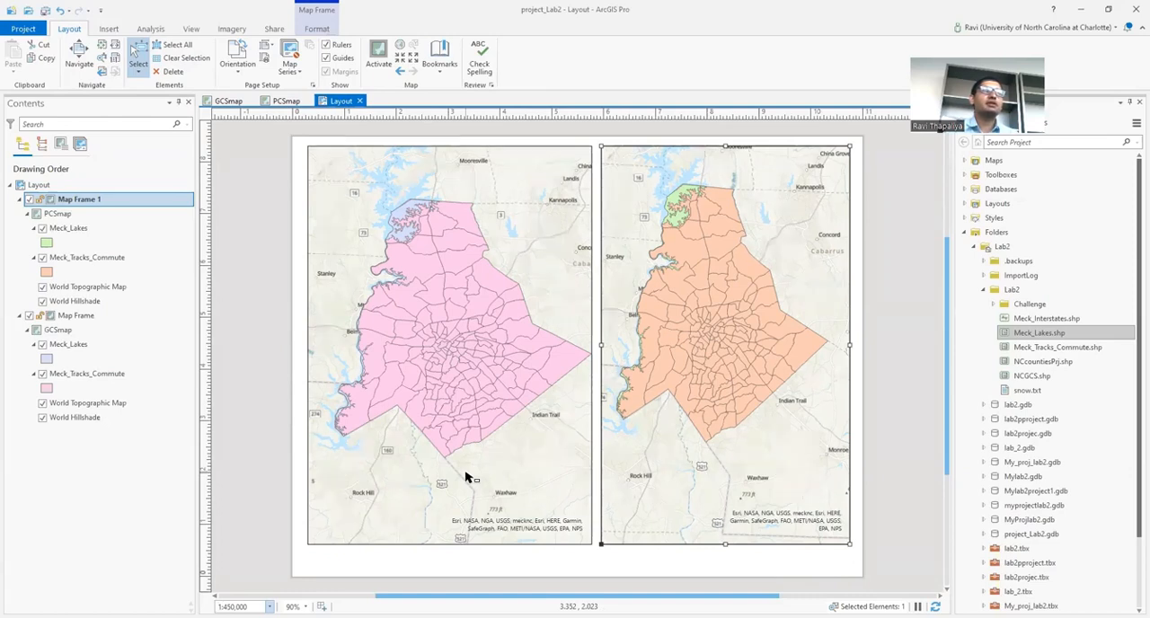
# Step: Open the layout export settings for a JPEG and check the output path through to Layout.jpg in the MyProject1 folder
pyautogui.click(109, 29)
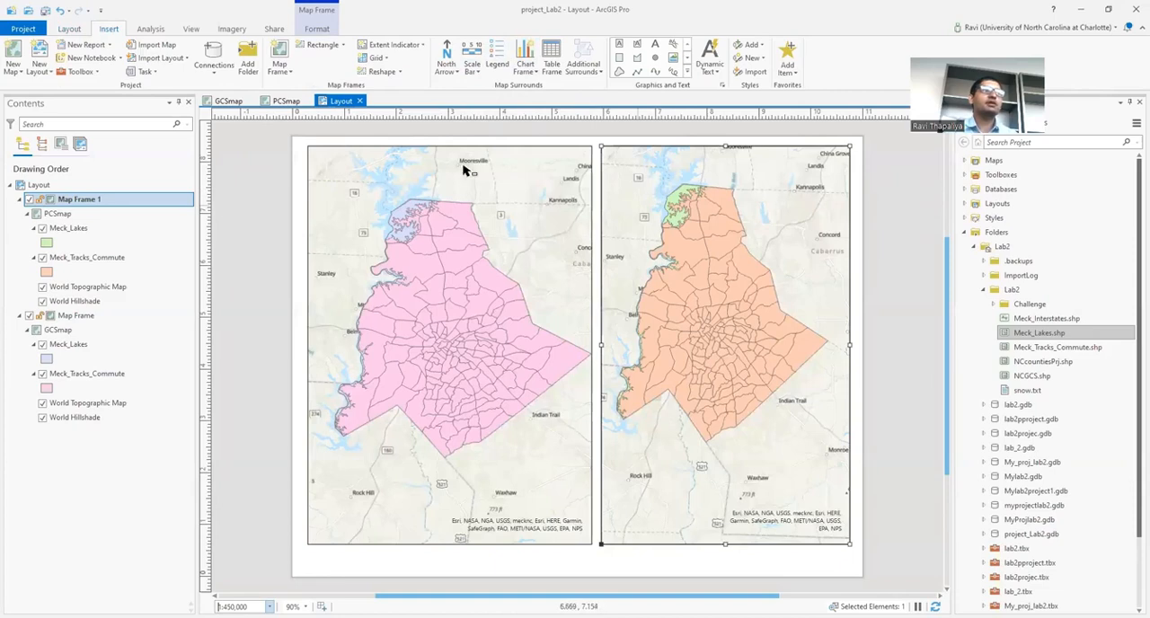
pyautogui.click(272, 30)
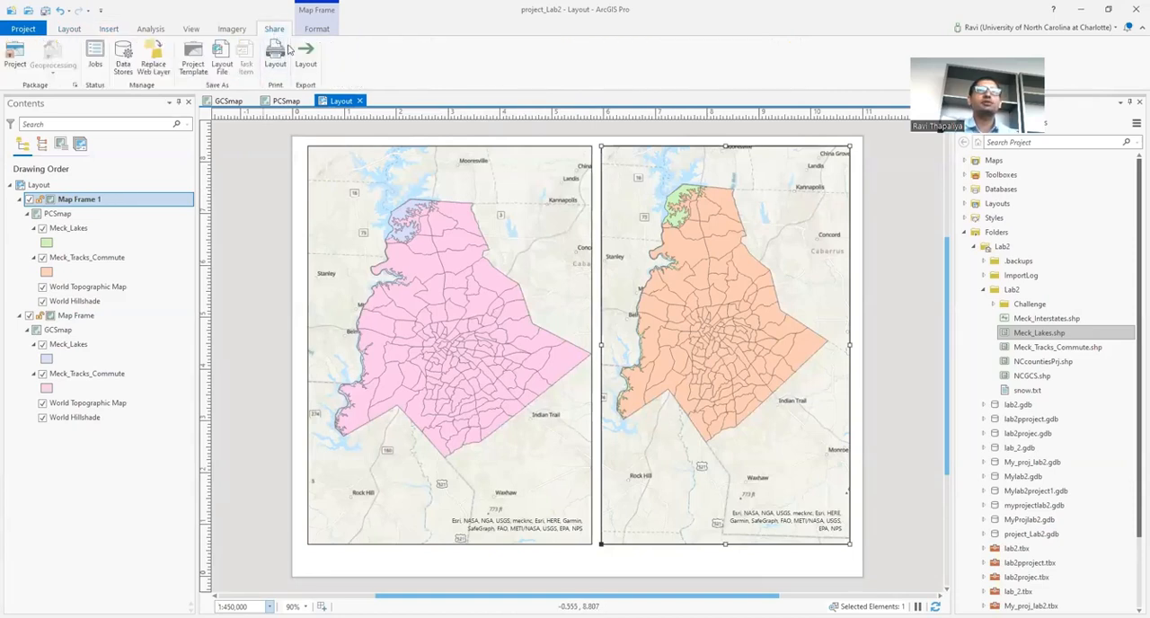
pyautogui.click(307, 66)
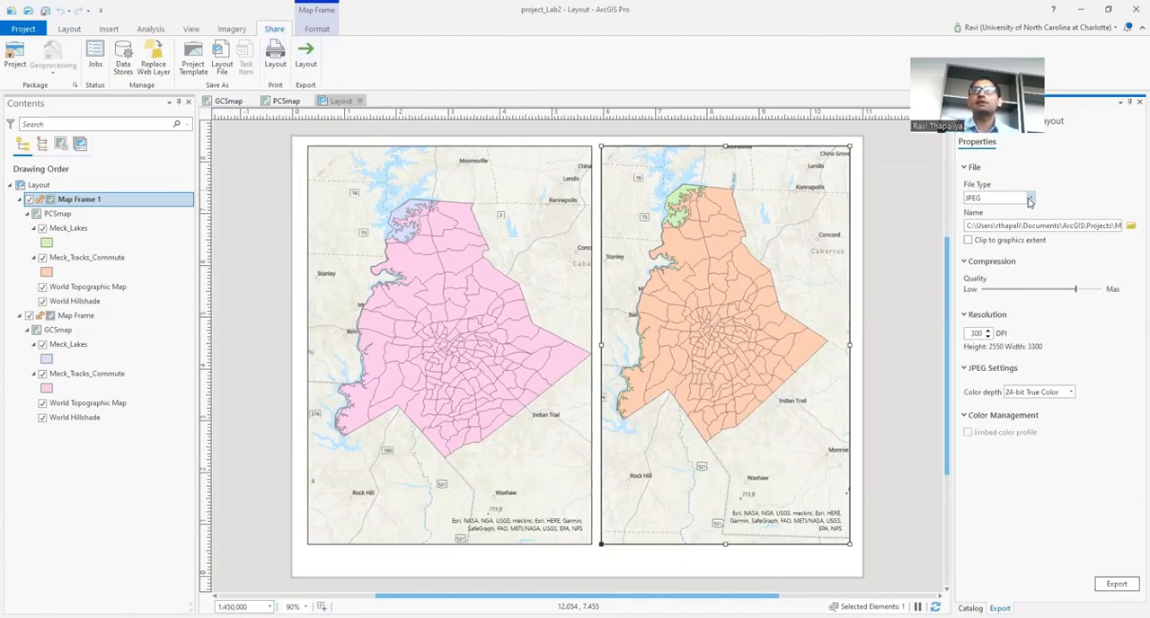
pyautogui.moveTo(1087, 226); pyautogui.dragTo(1114, 226)
pyautogui.click(1107, 226)
pyautogui.click(1103, 226)
pyautogui.click(1110, 228)
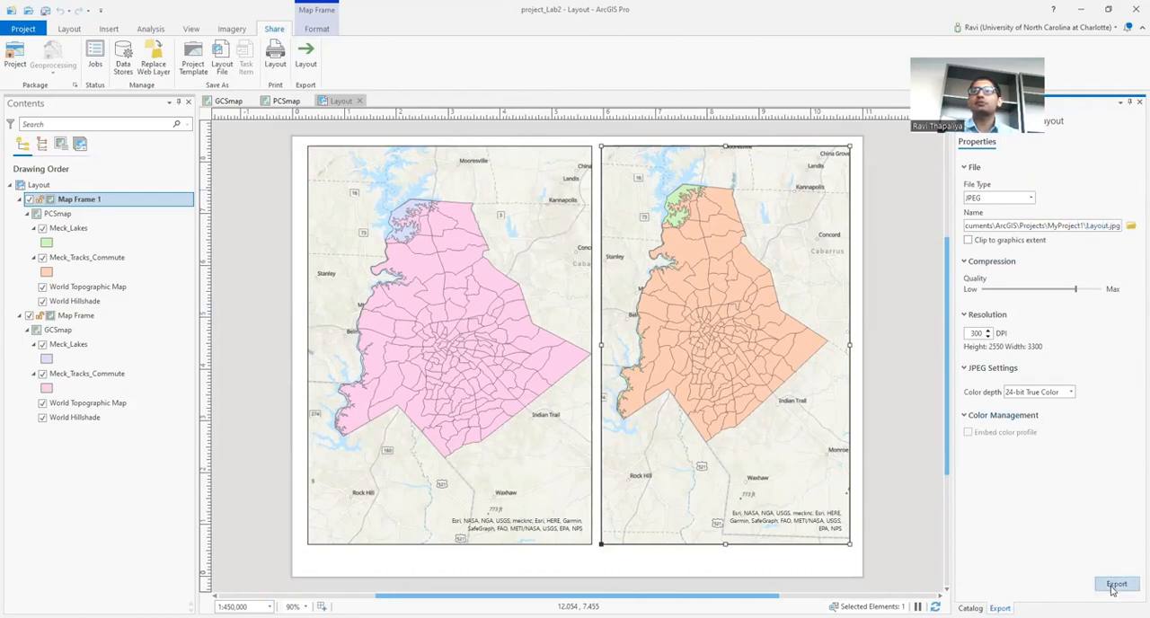